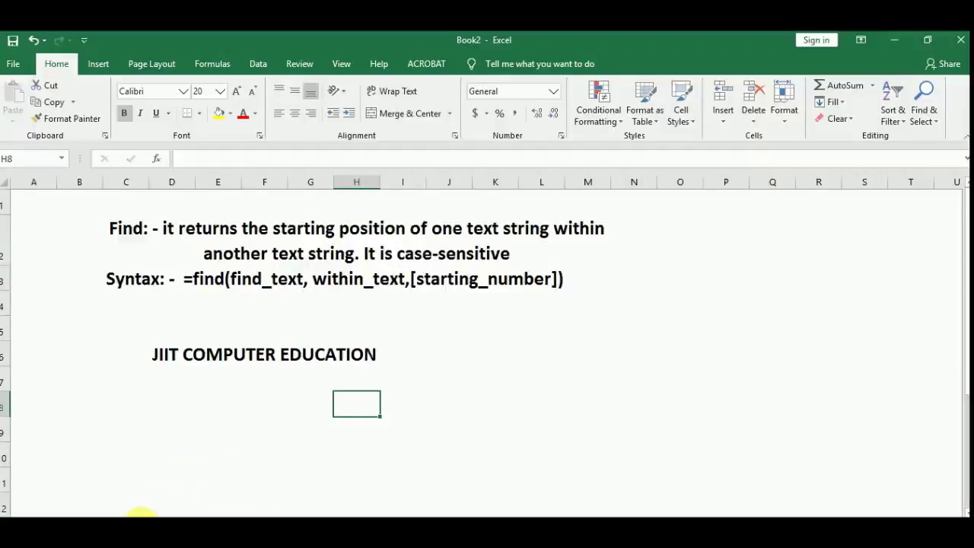
- Switch to the JIIT COMPUTER EDUCATION banner sheet and display the Formulas > Text function list
click(141, 513)
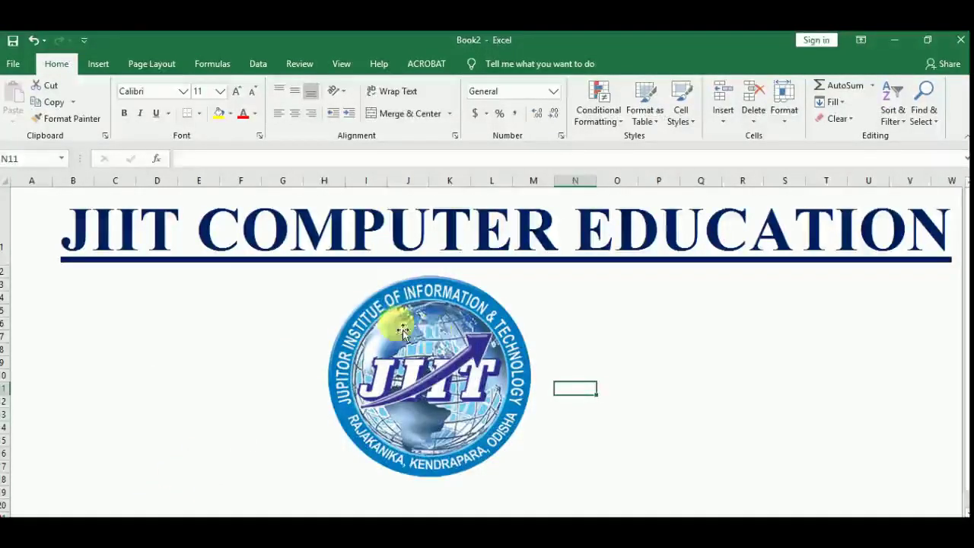
click(213, 66)
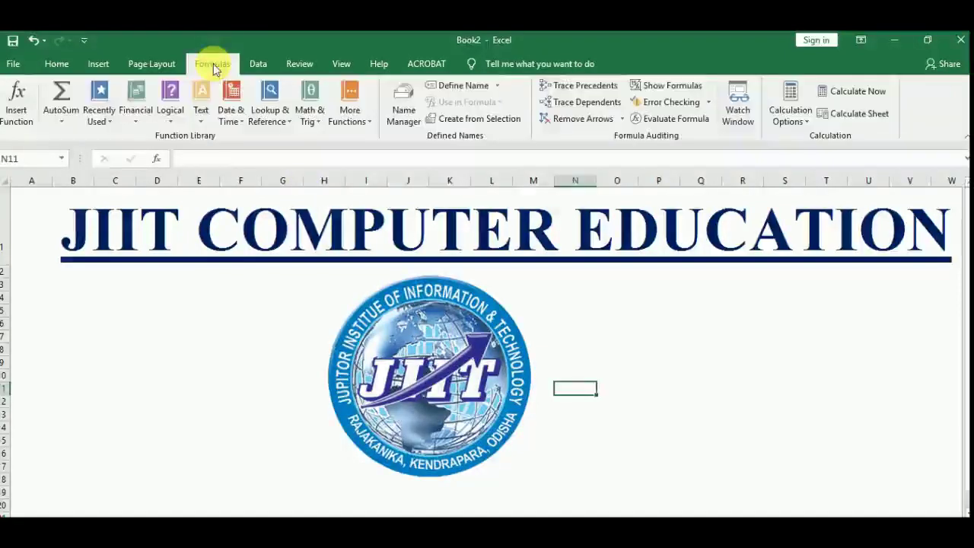
click(204, 115)
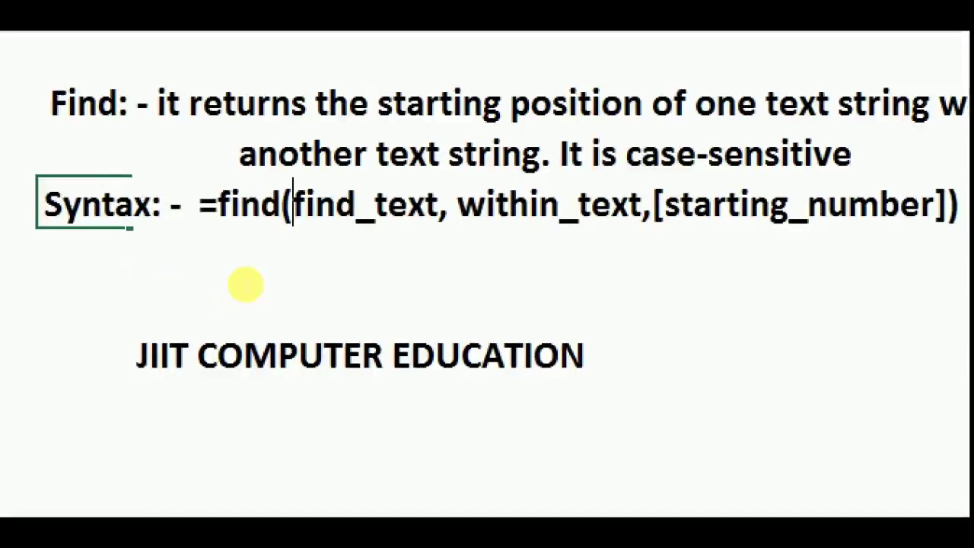
- Put quotation marks around find_text in the FIND syntax line
text(")
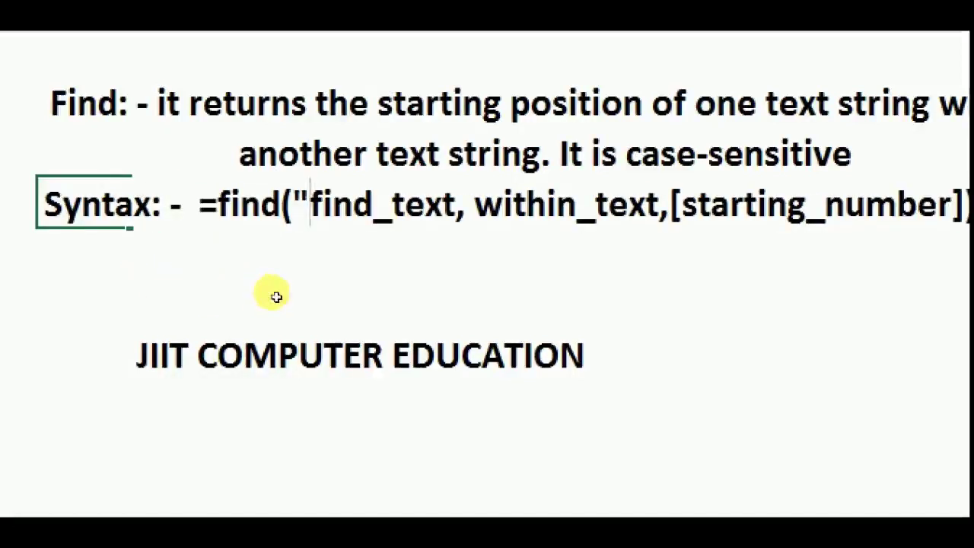
key(ctrl+Right)
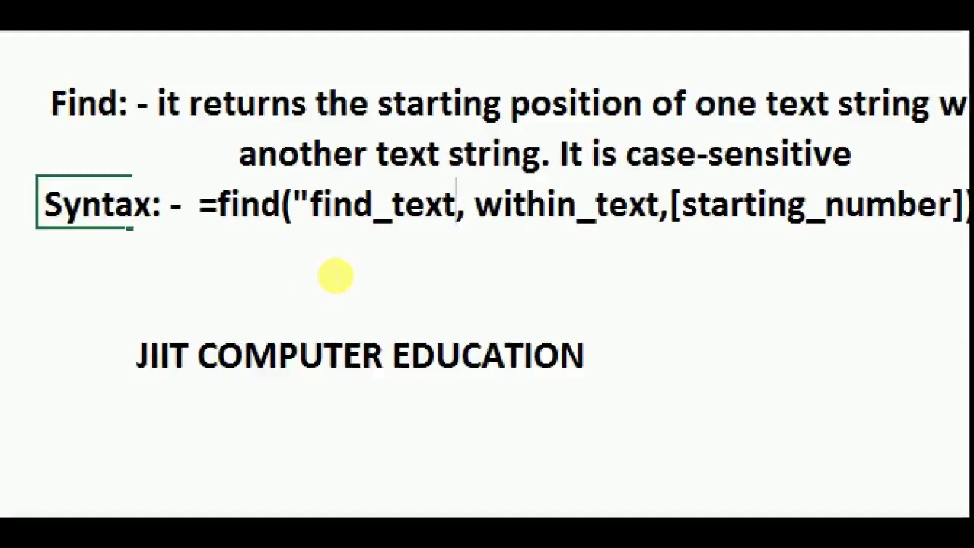
text(")
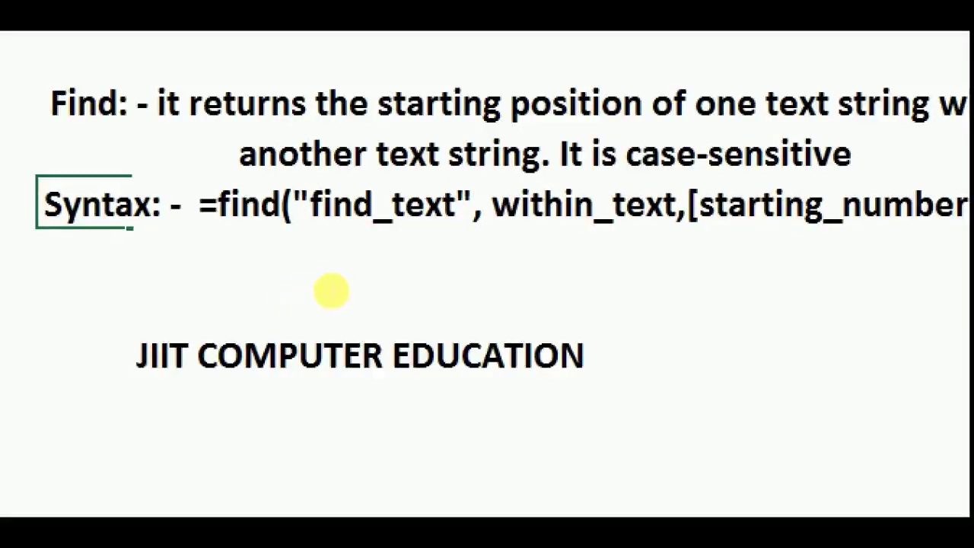
key(Return)
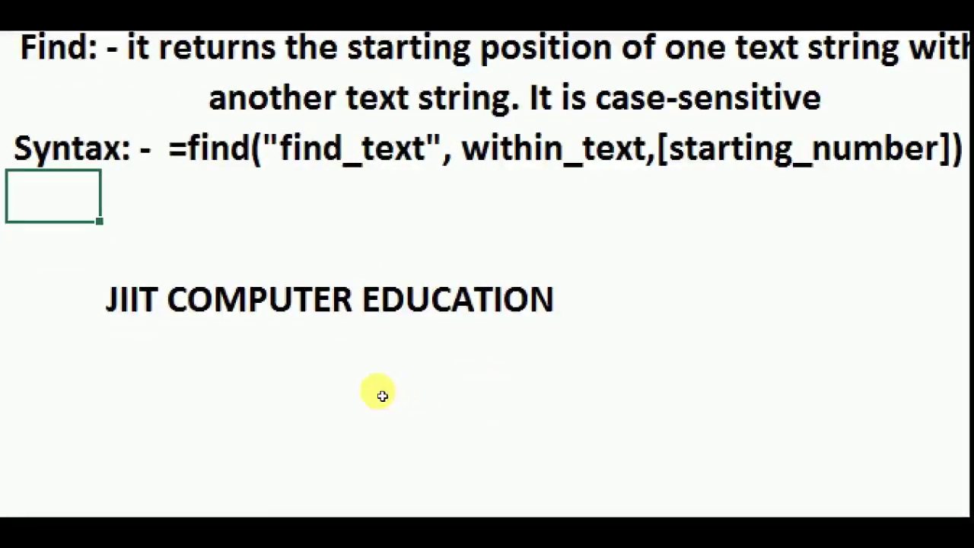
- Enter =FIND("c",D6) below the sample text, returning #VALUE! for lowercase c
key(Down)
key(Down)
key(Down)
key(Right)
key(Right)
key(Right)
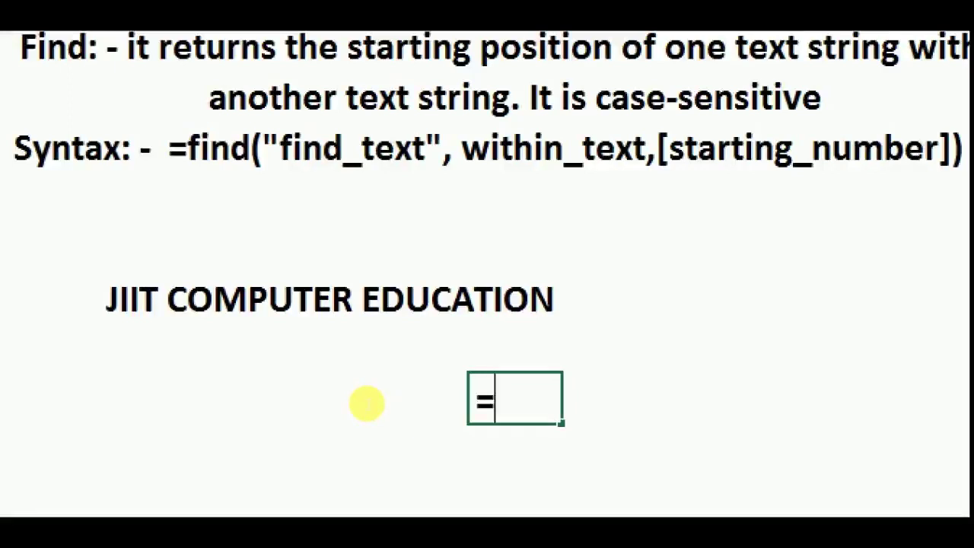
text(FIND("C)
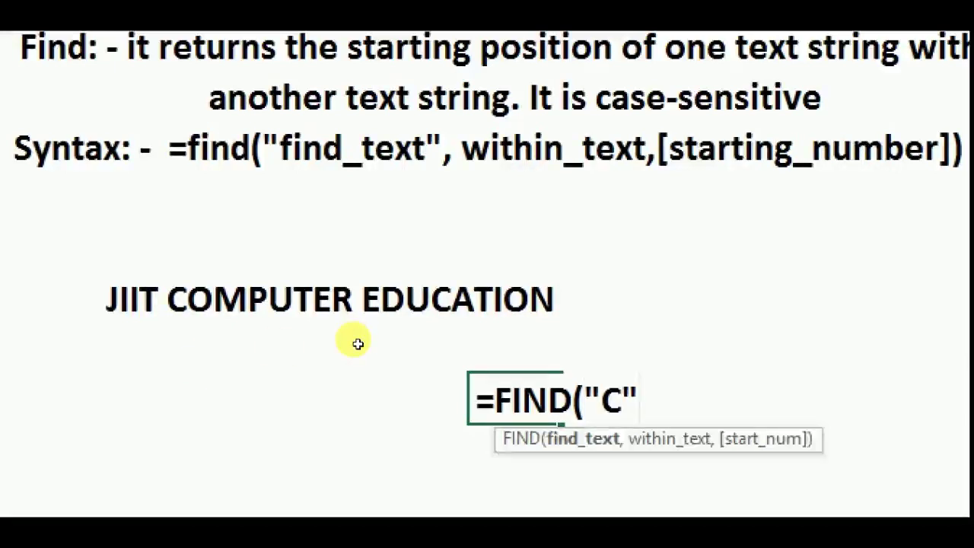
key(Return)
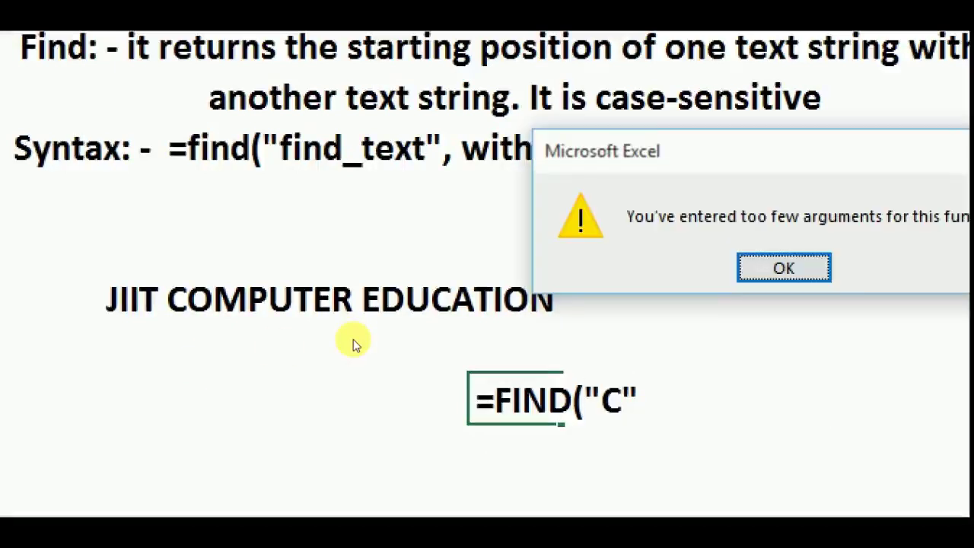
key(Return)
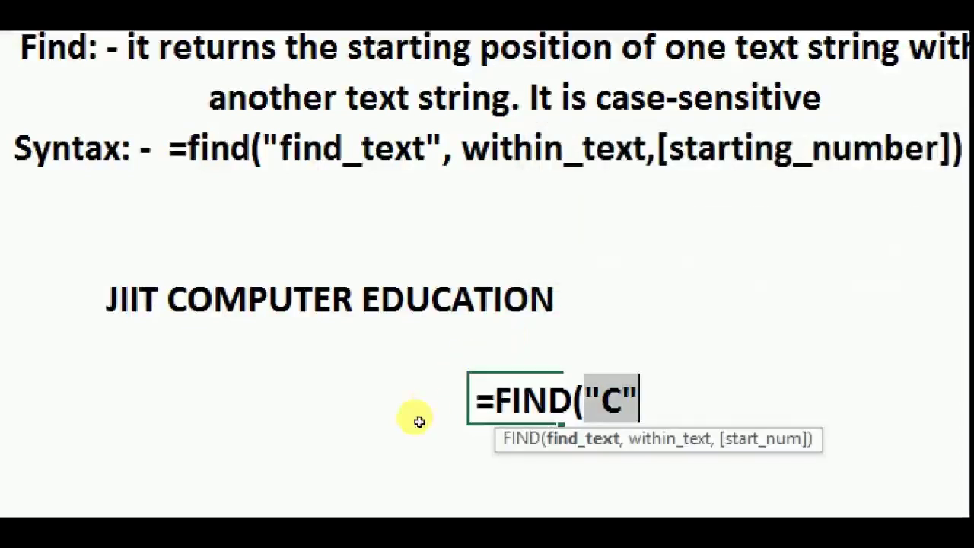
key(Right)
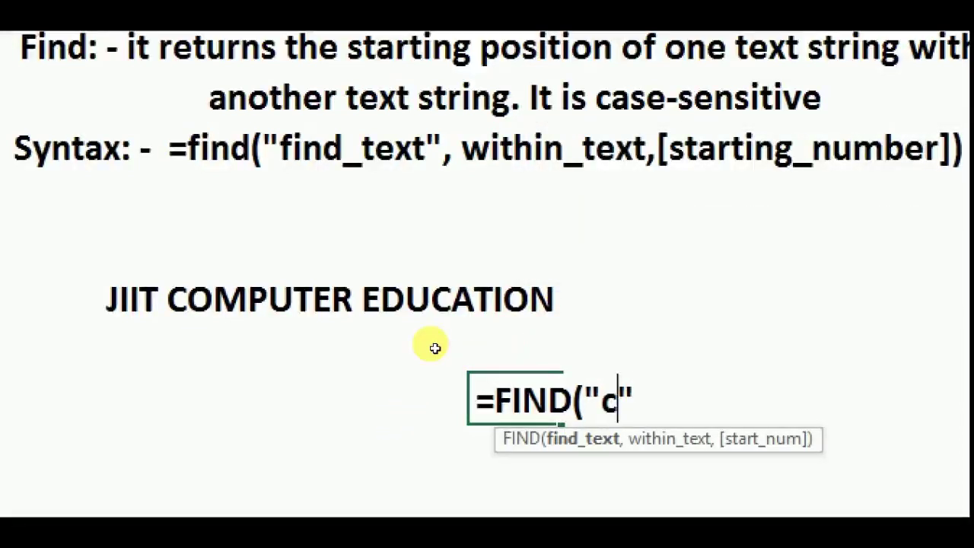
text(,)
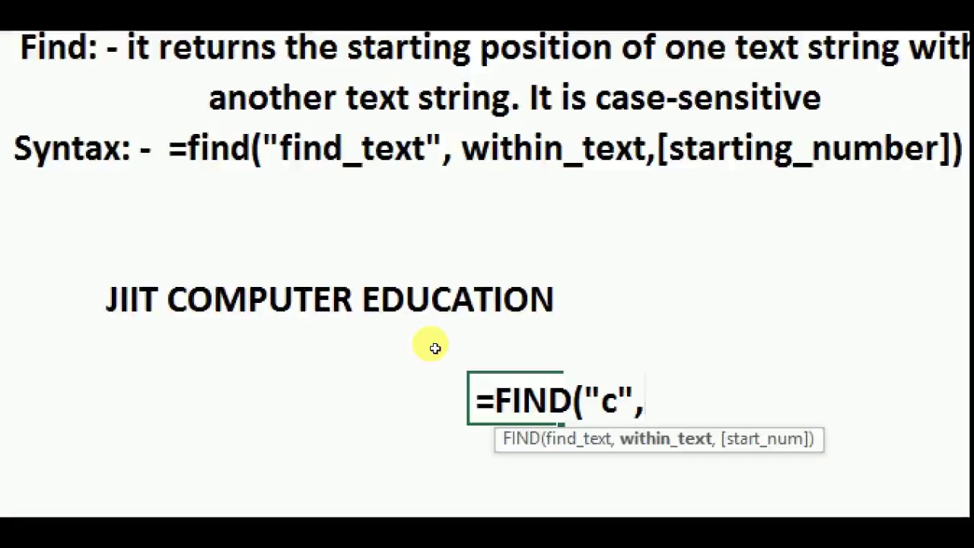
click(180, 362)
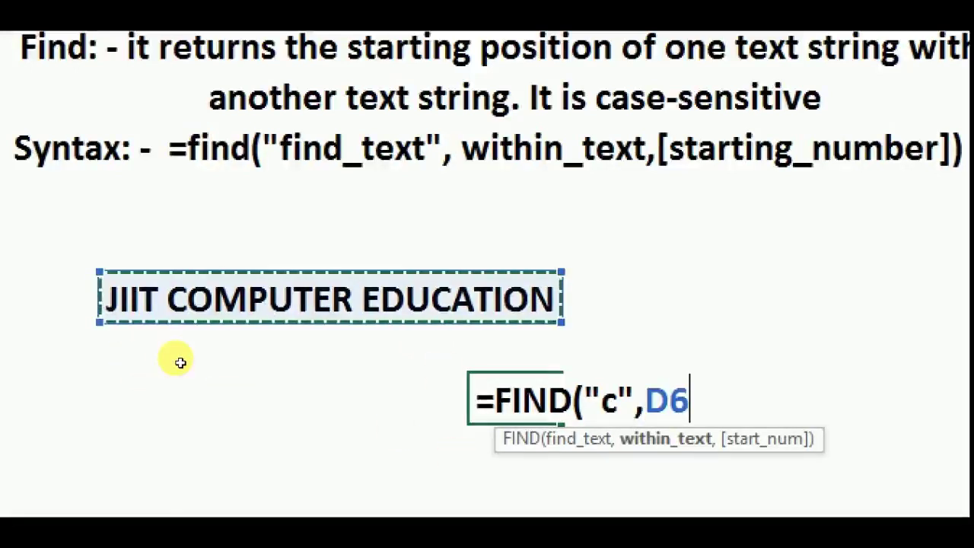
text())
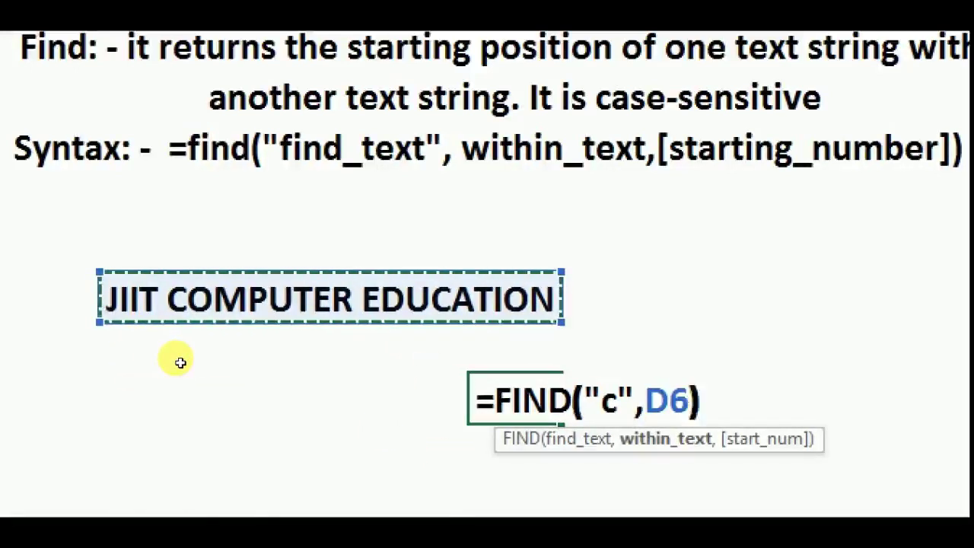
key(Return)
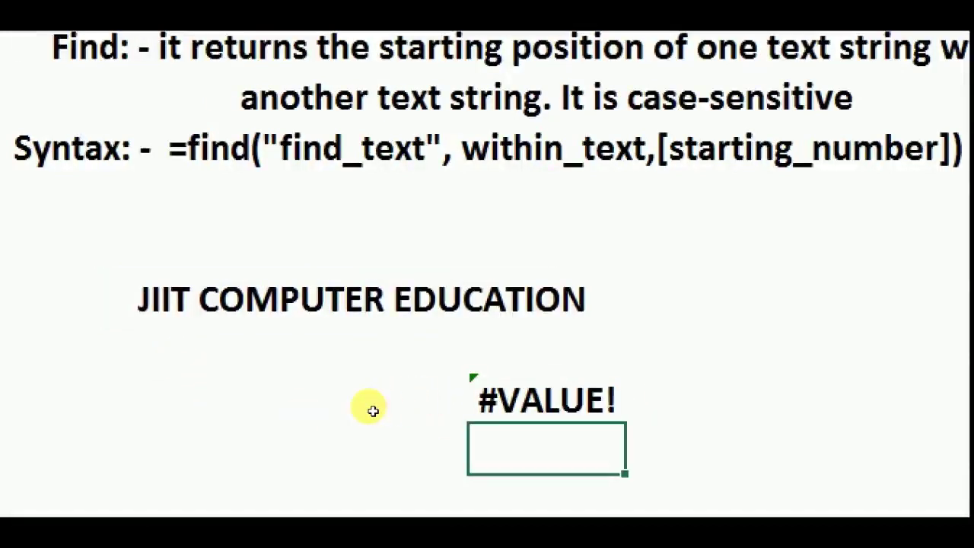
- Change the search letter to uppercase C so =FIND("C",D6) returns 6, then recheck it
key(Up)
key(F2)
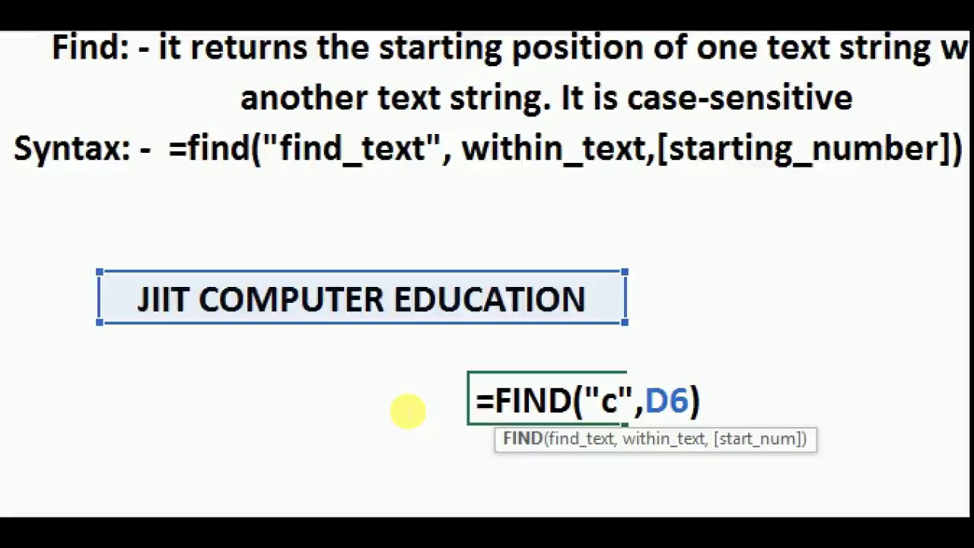
key(Left)
key(Left)
key(Left)
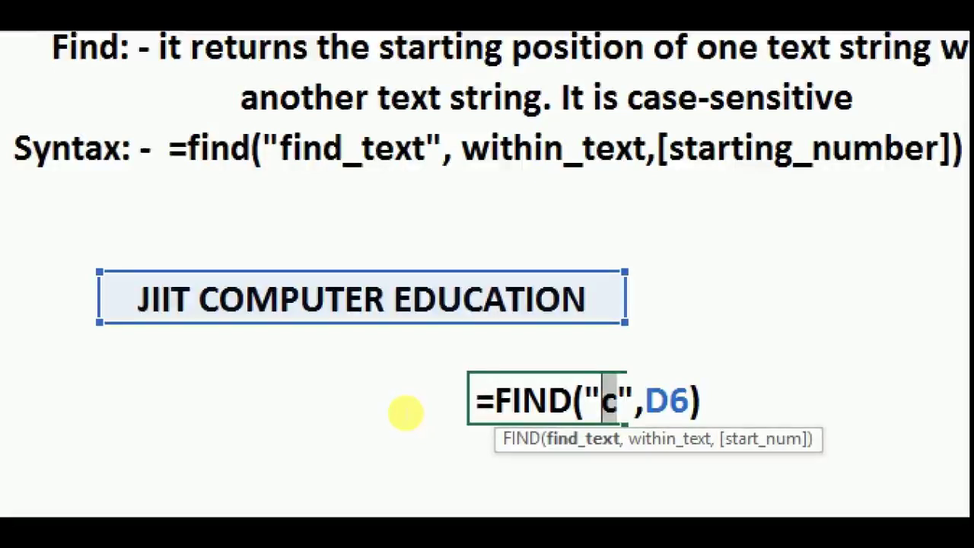
text(C)
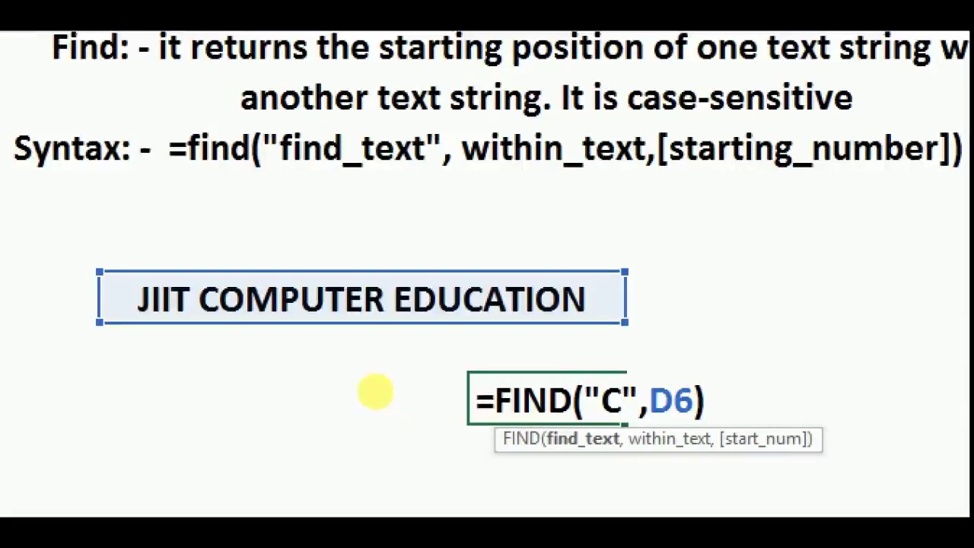
key(Return)
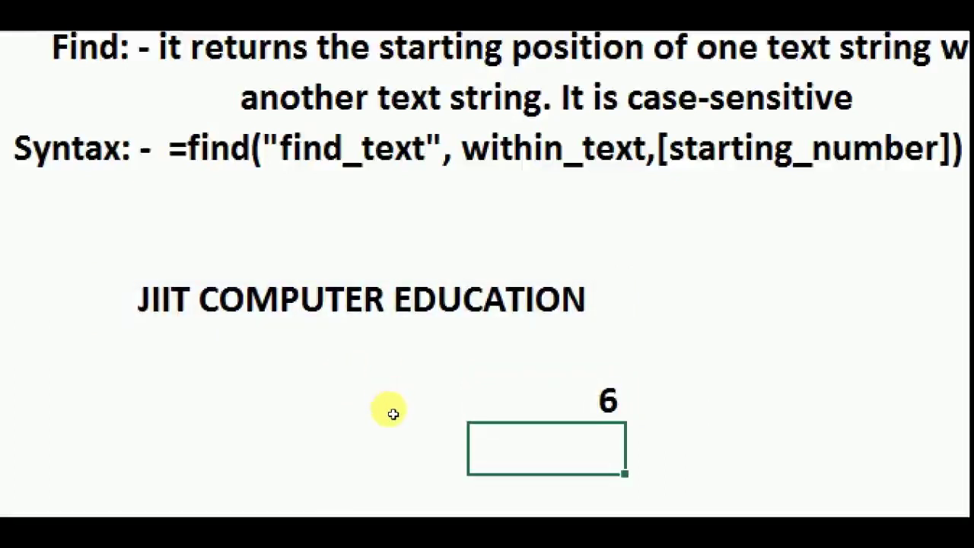
key(Up)
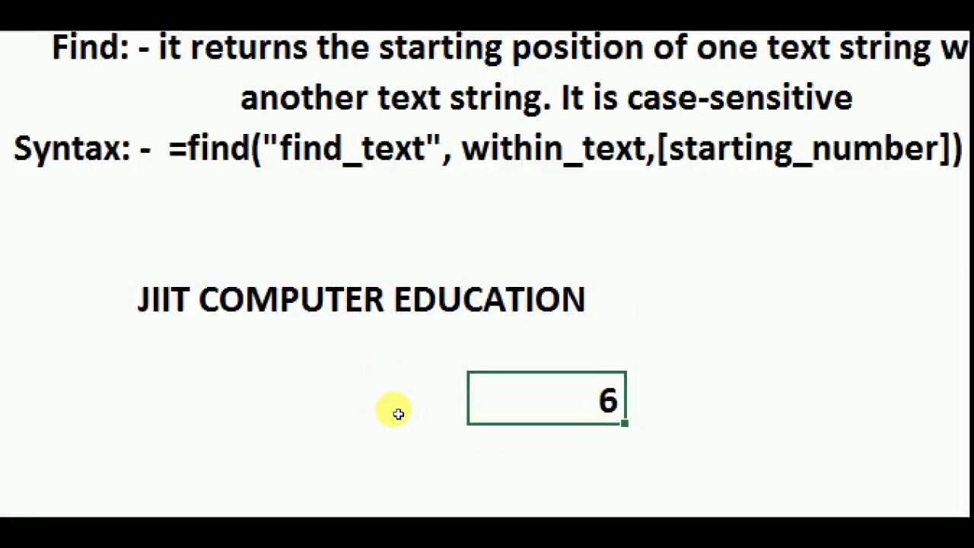
key(F2)
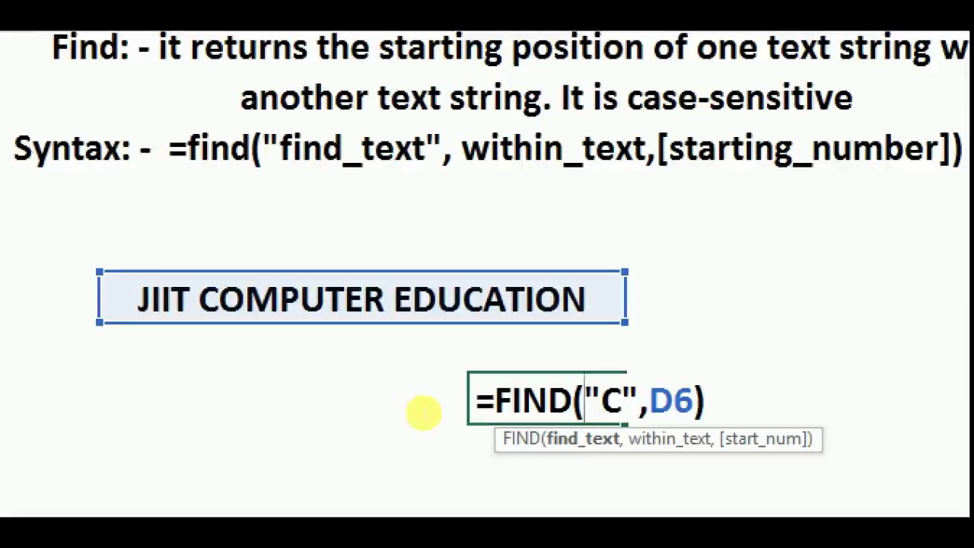
key(Return)
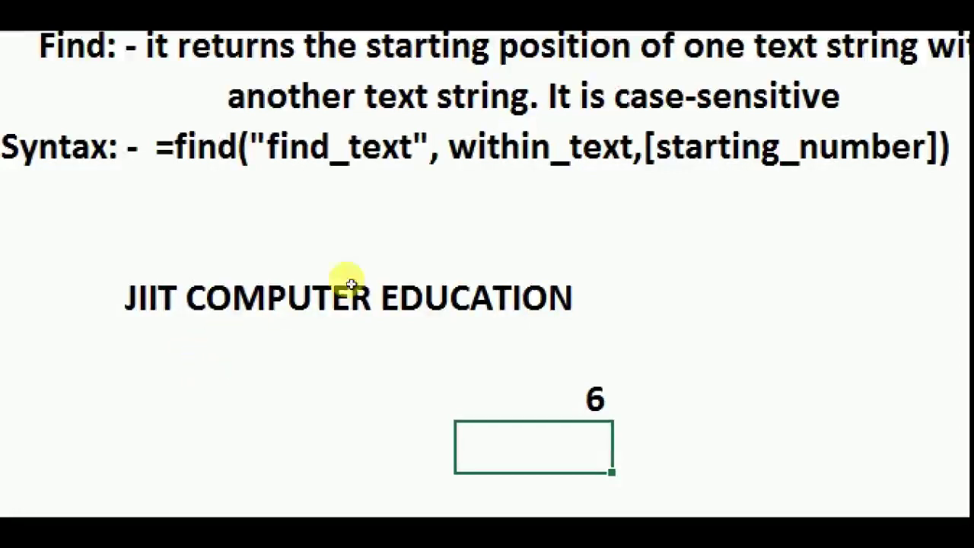
- Append '. It includes space' to the FIND description, then edit the =FIND("C",D6) cell
key(ctrl+Home)
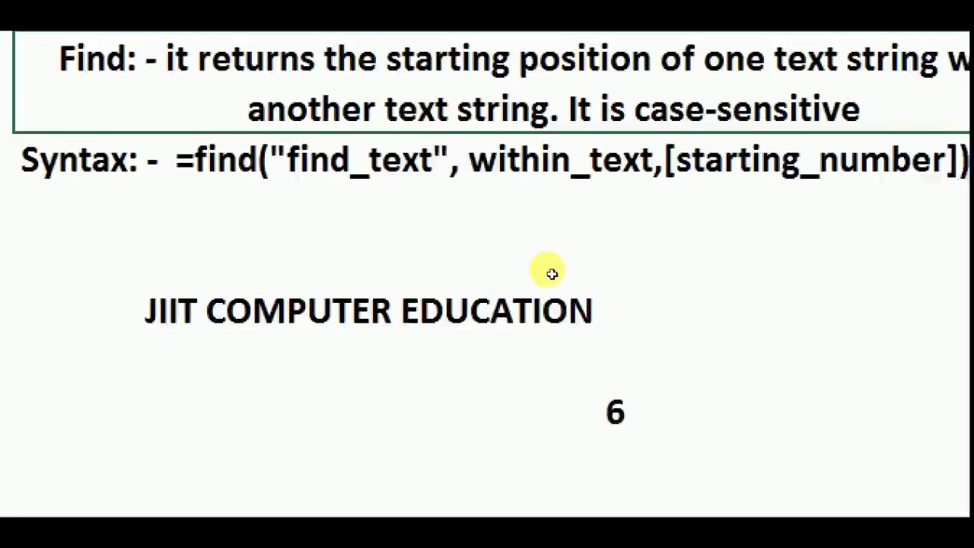
key(F2)
text(.)
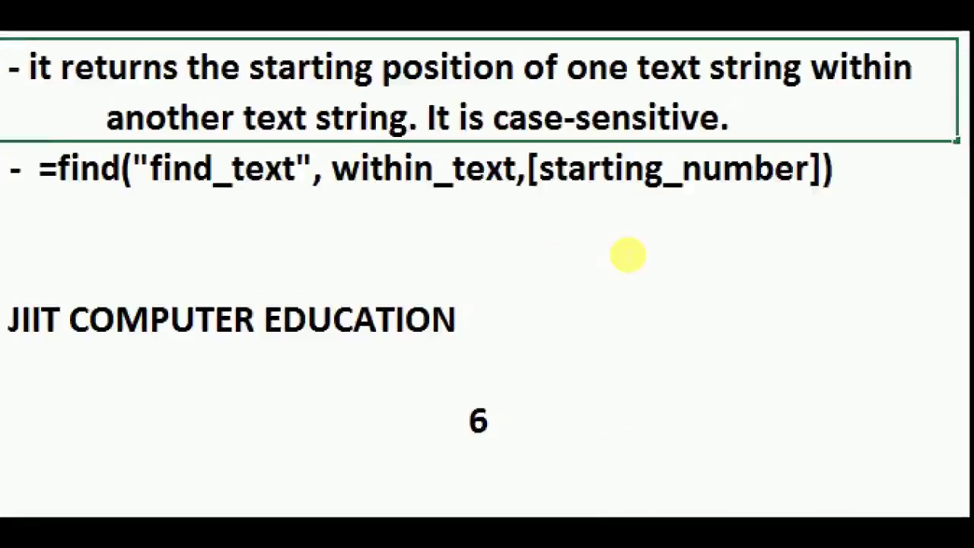
text( It)
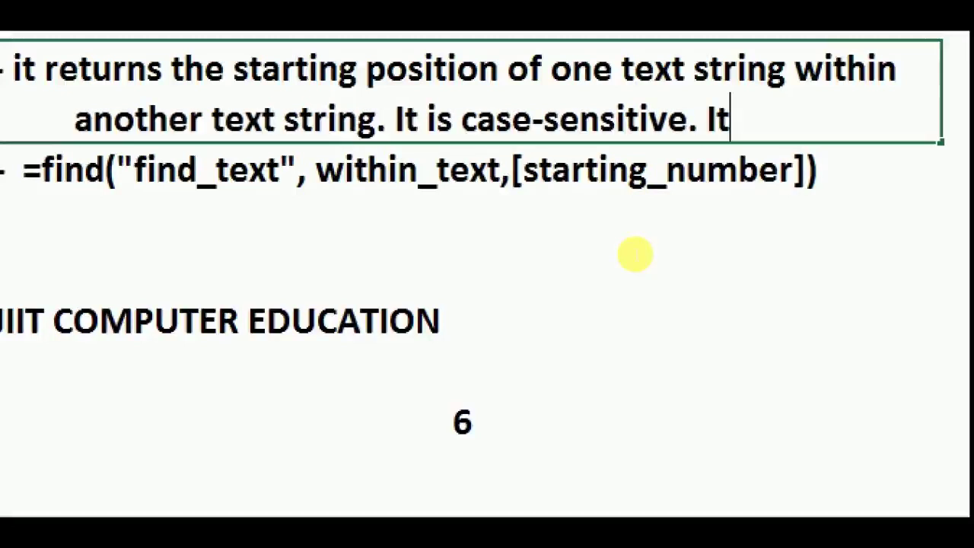
text( incl)
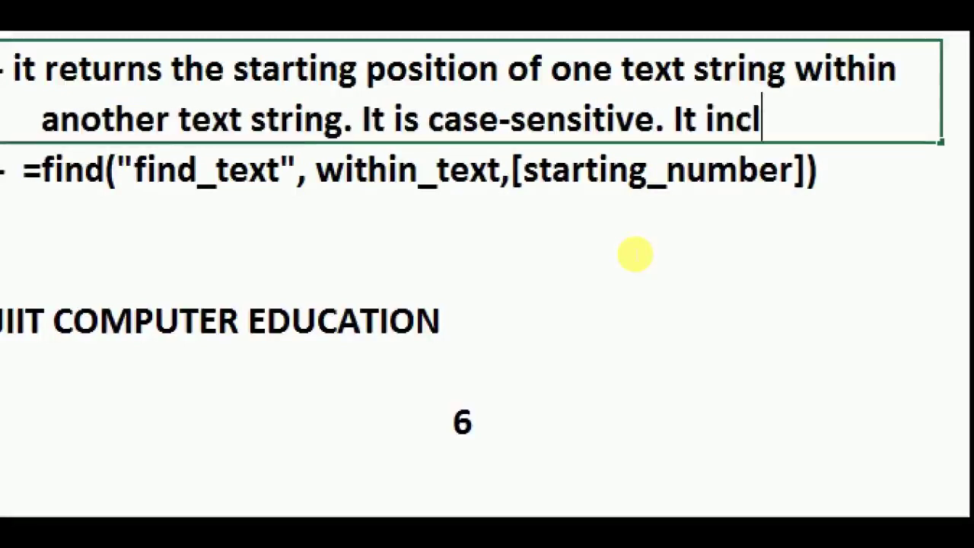
text(udes sp)
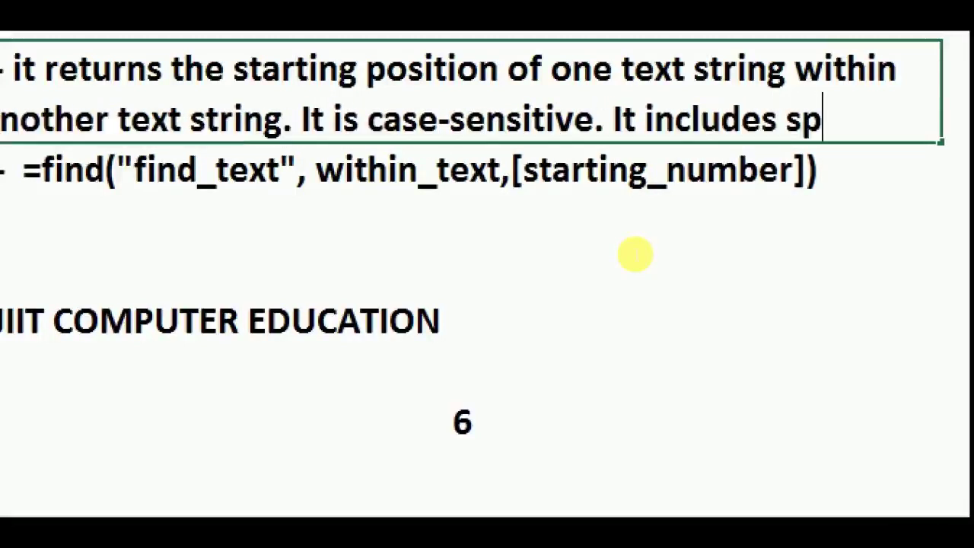
text(ace)
key(Return)
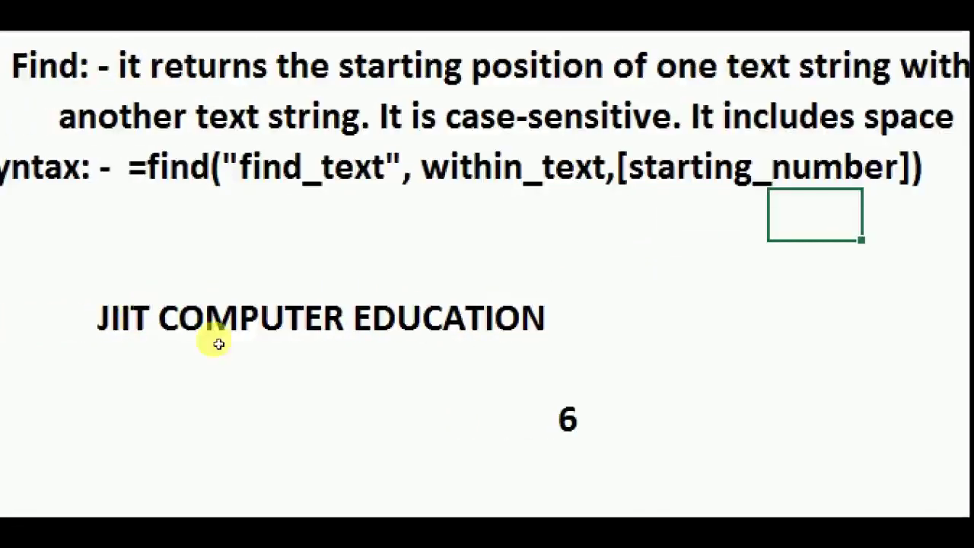
click(391, 408)
key(F2)
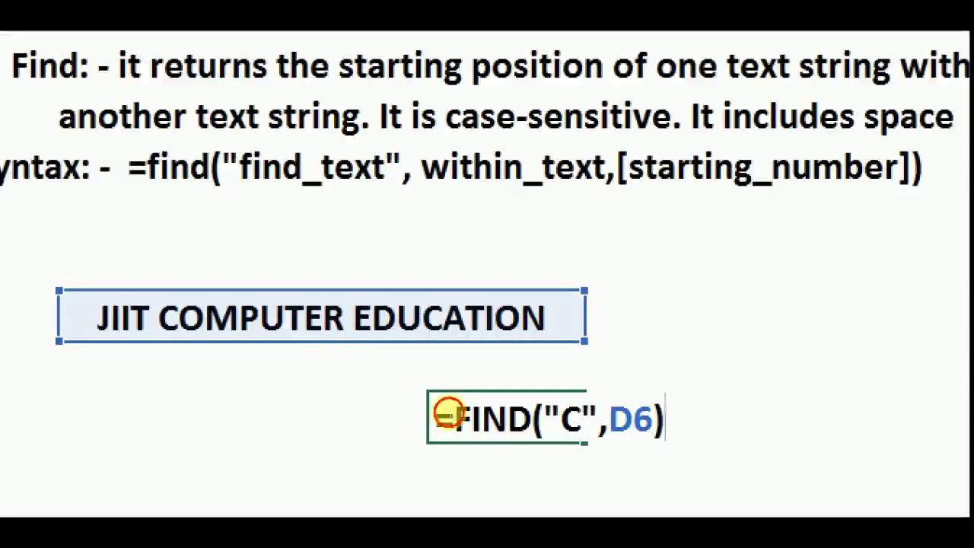
- Add a start position to the FIND formula, trying 1 then 2, both returning 6
key(Left)
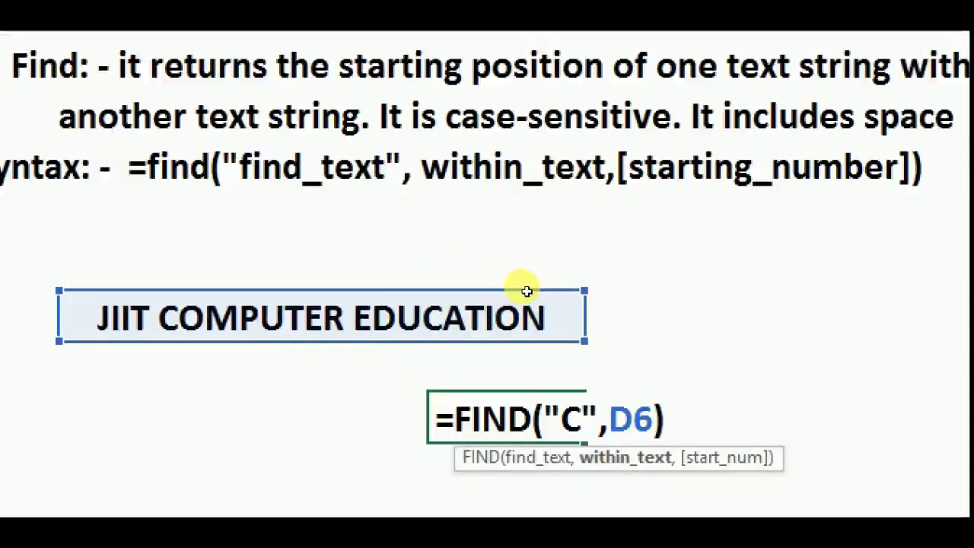
text(,1)
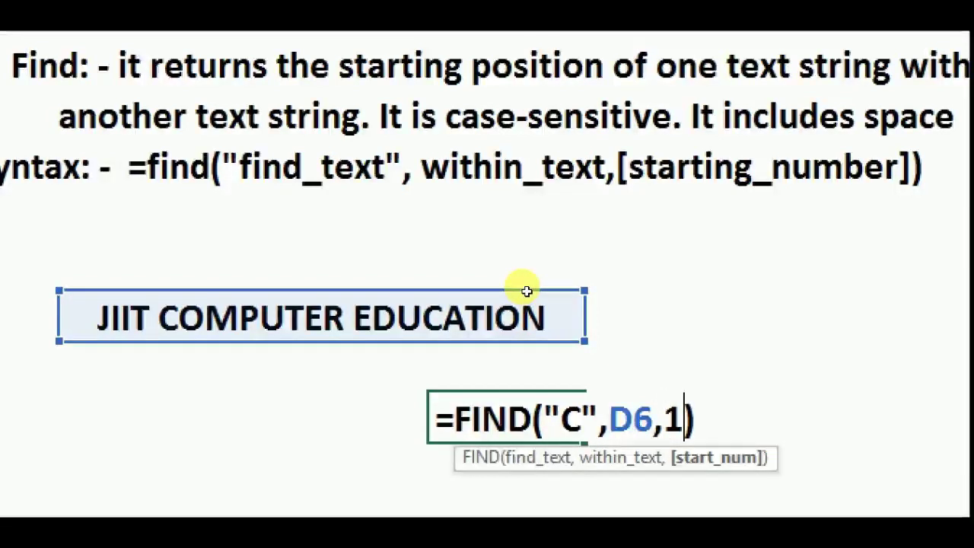
key(Return)
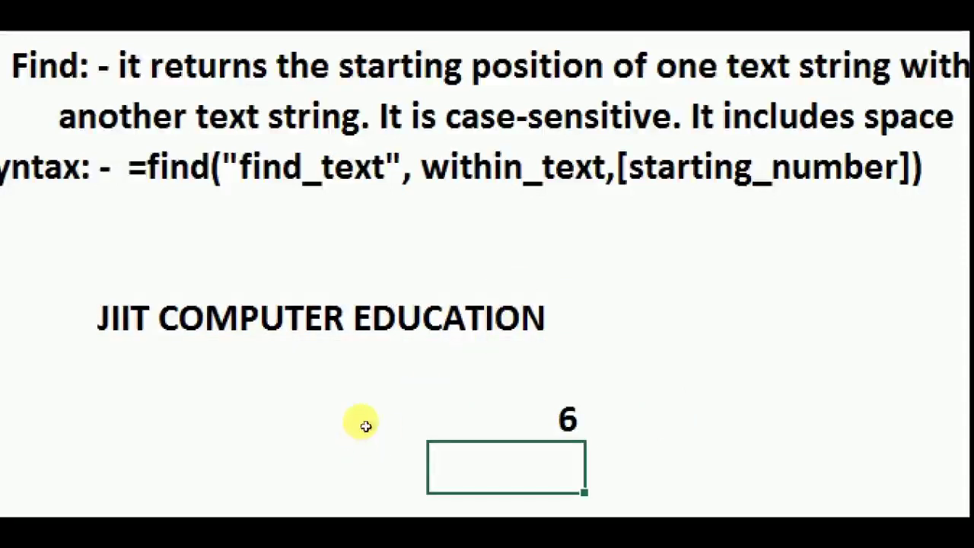
key(Up)
key(F2)
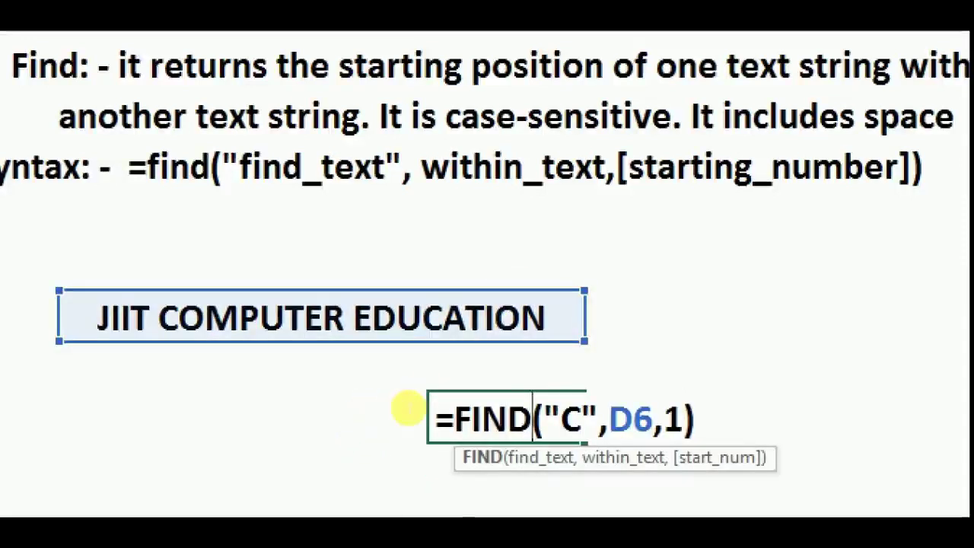
key(Right)
key(Right)
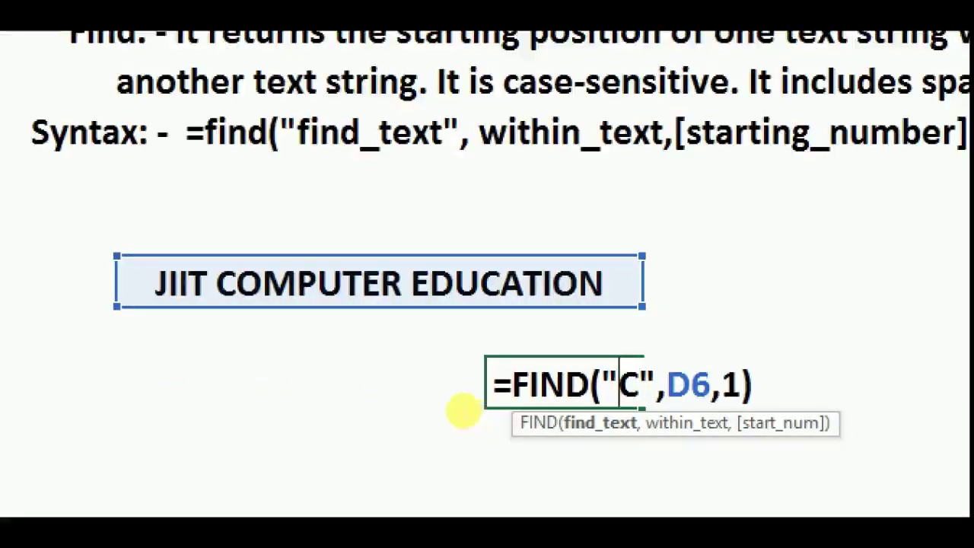
key(Right)
key(Right)
key(Right)
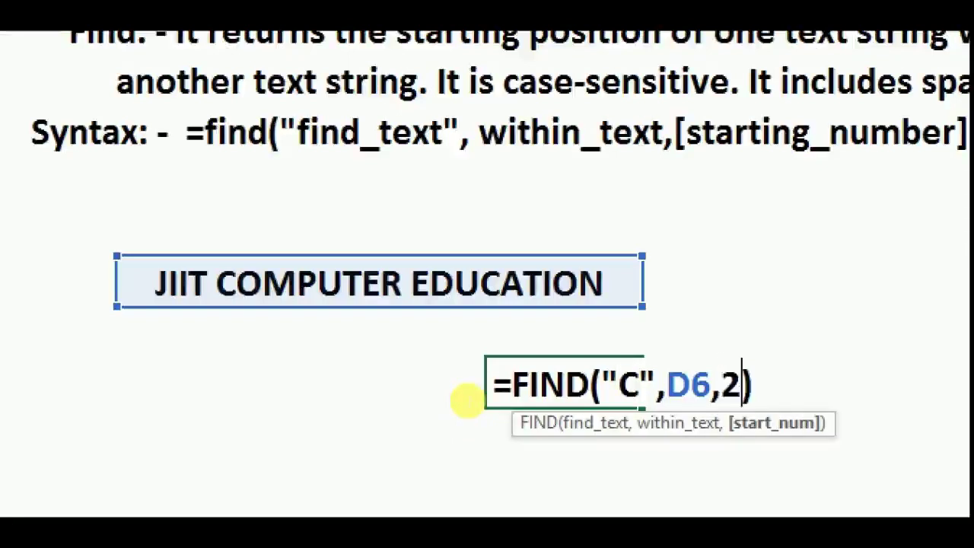
key(Return)
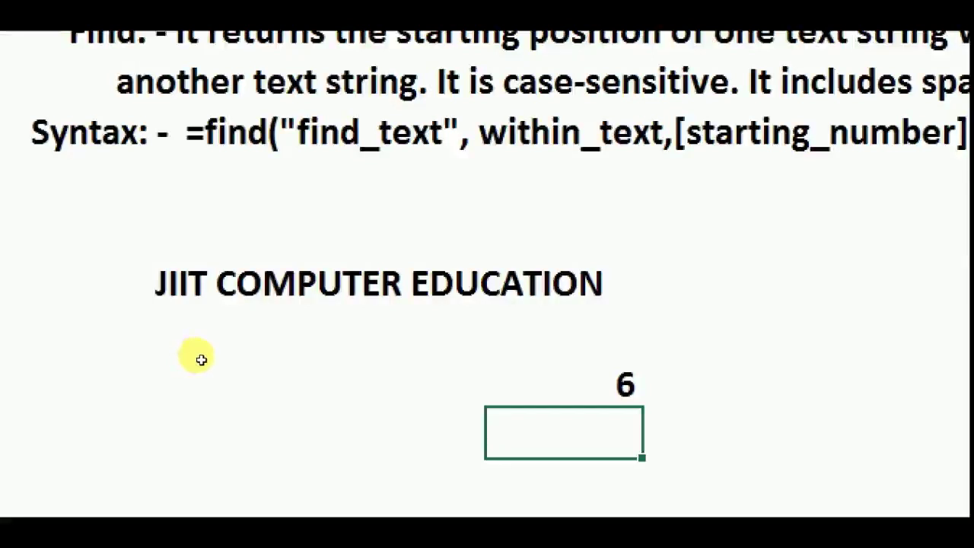
- Change the start position to 7 so FIND returns 18 for the second C
key(Up)
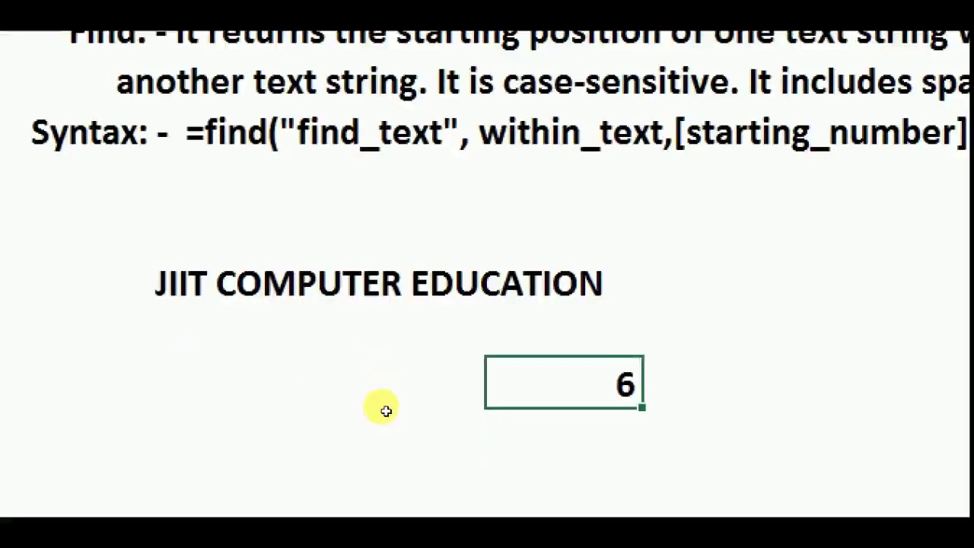
key(F2)
key(Left)
key(Left)
key(Left)
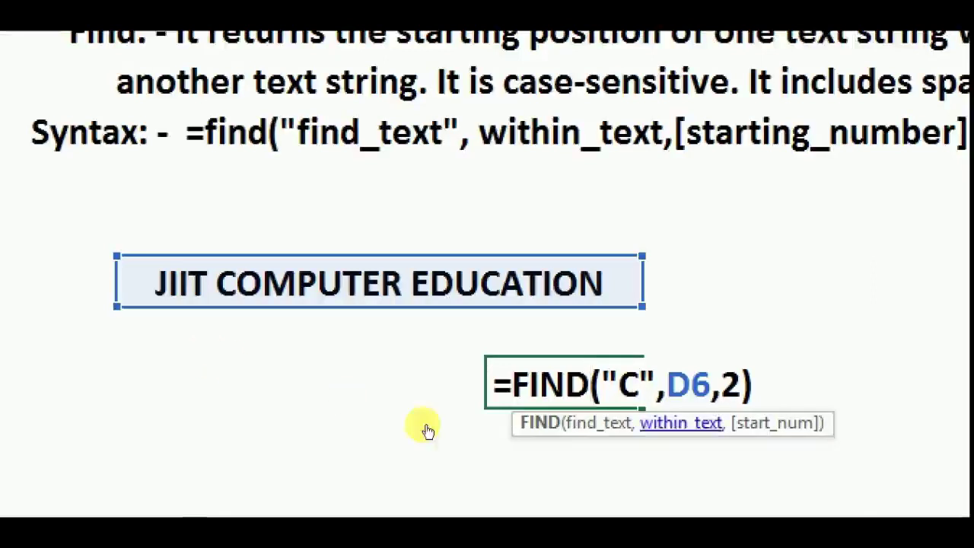
key(Right)
key(Right)
key(Right)
key(shift+Right)
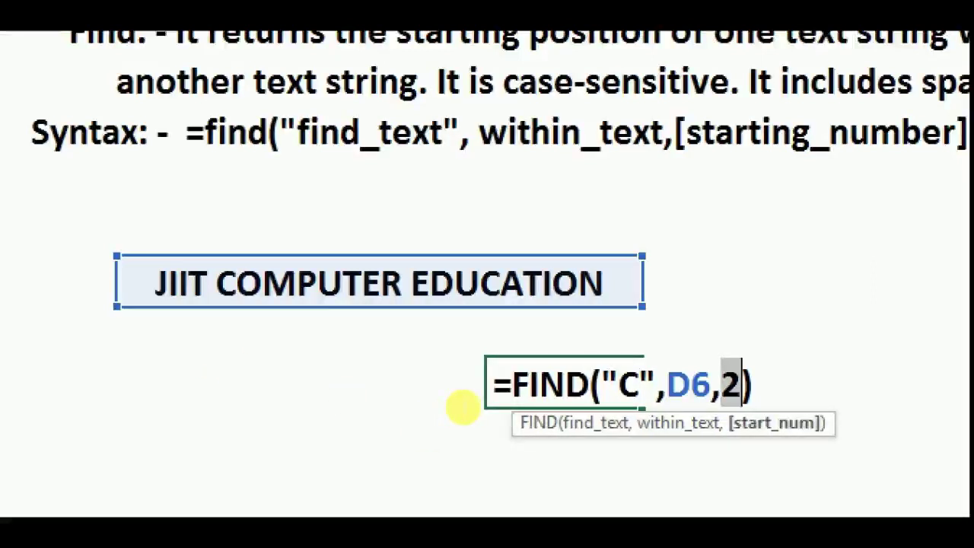
text(7)
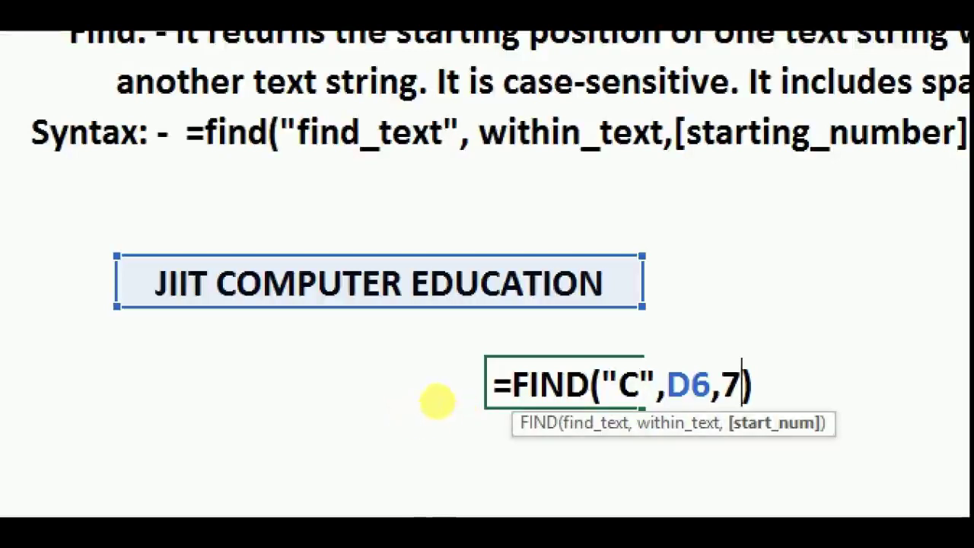
key(Return)
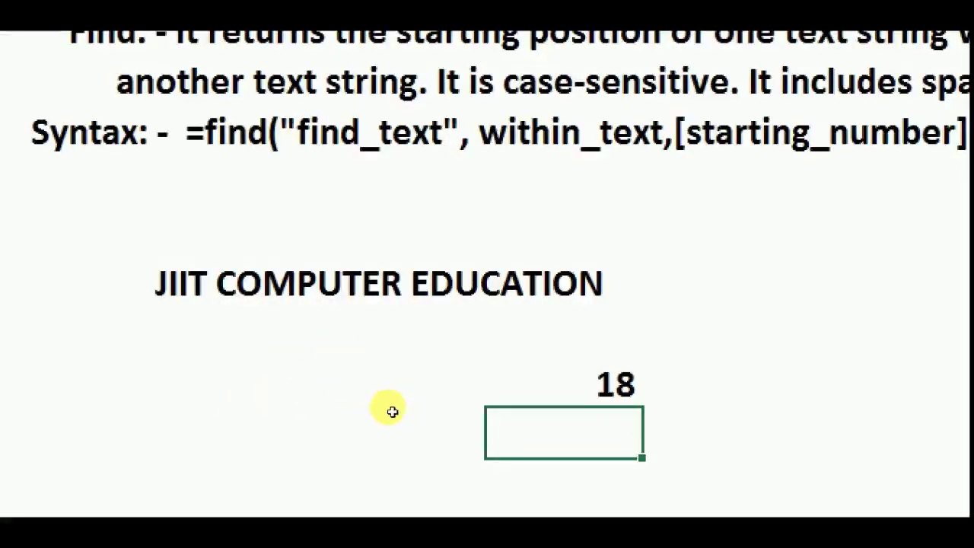
key(Up)
key(F2)
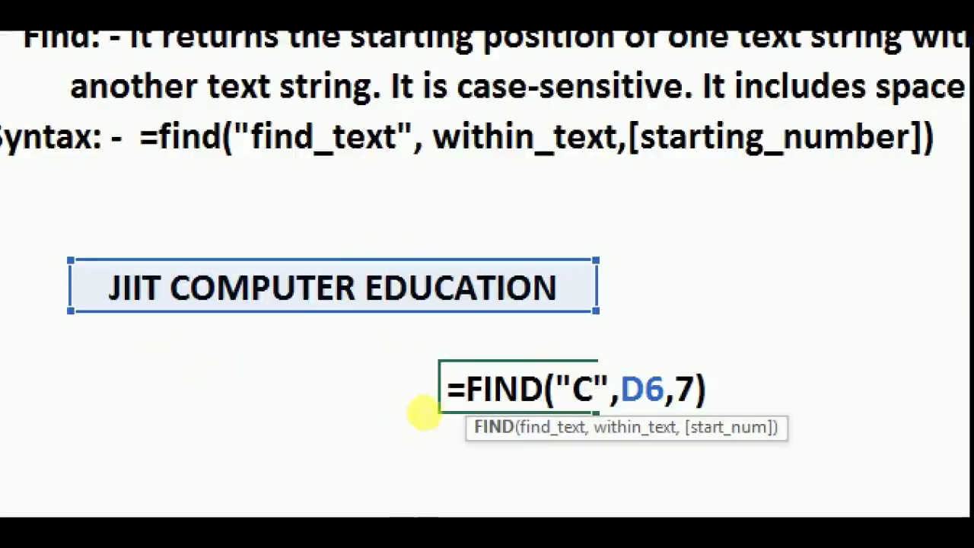
key(shift+Right)
key(shift+Right)
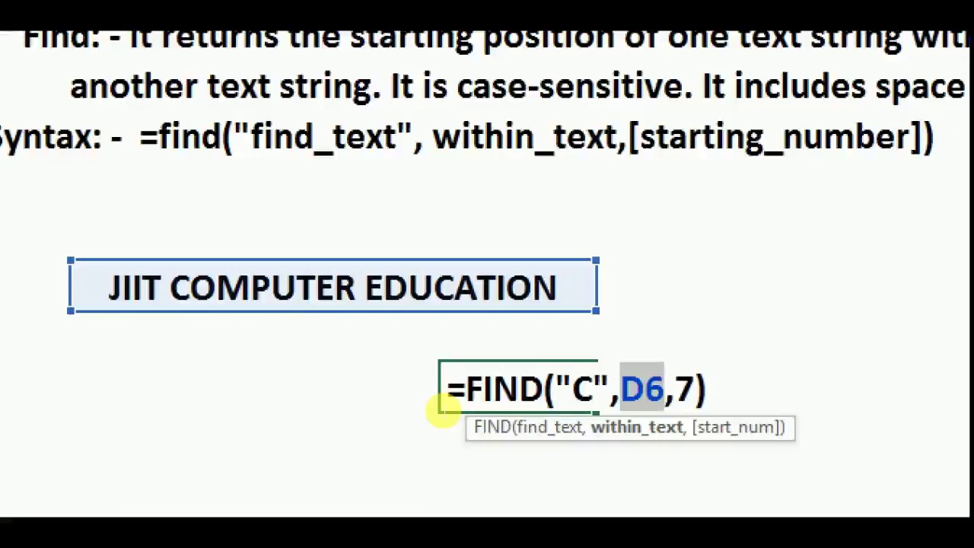
- Replace D6 with the literal "JIIT COMPUTER" in the FIND formula, which returns #VALUE!
key(BackSpace)
text(")
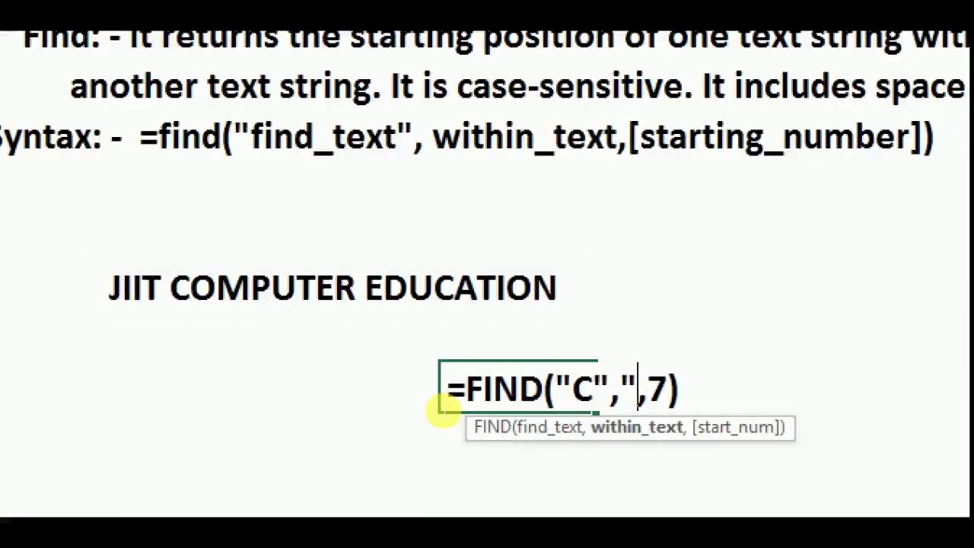
text(JIIT)
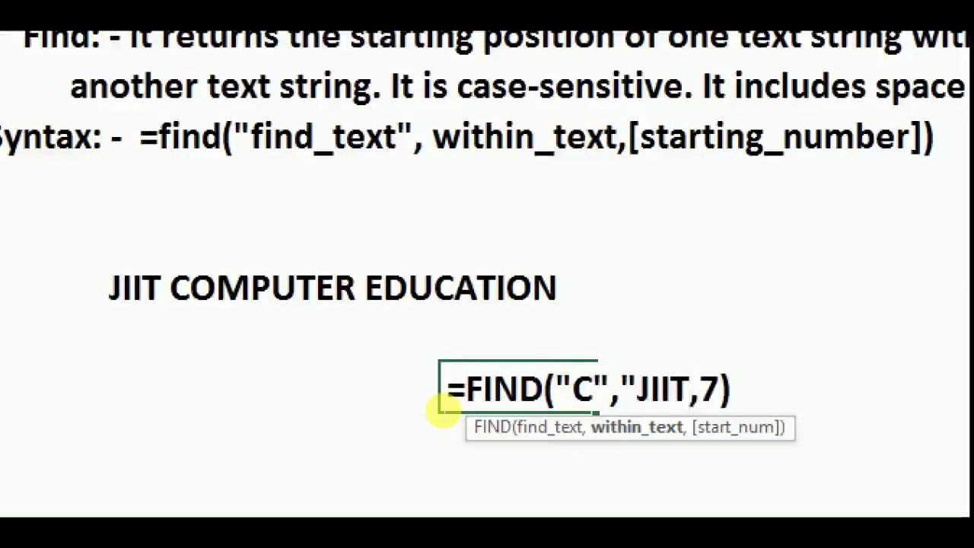
text( COMPUTER)
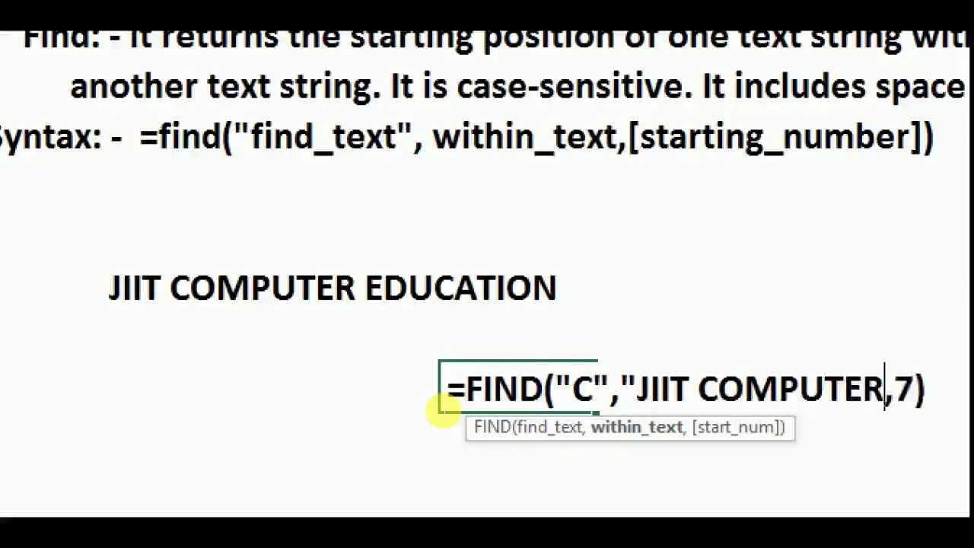
text(")
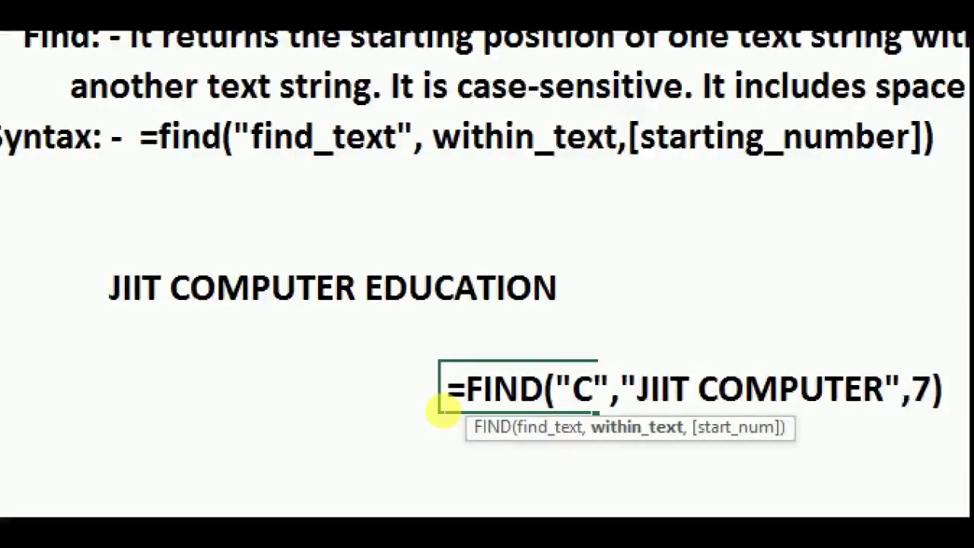
key(Return)
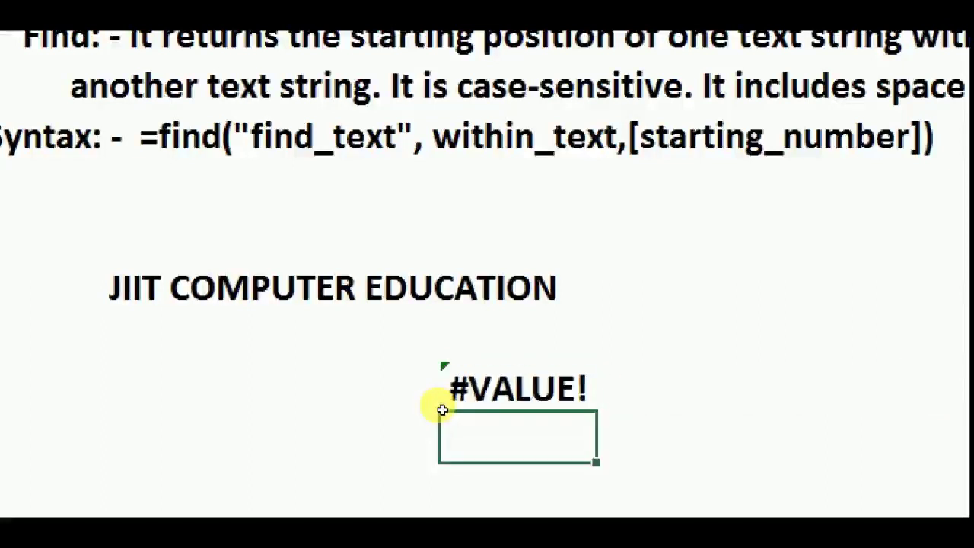
- Remove the start position 7 so the formula returns 6
key(Up)
key(F2)
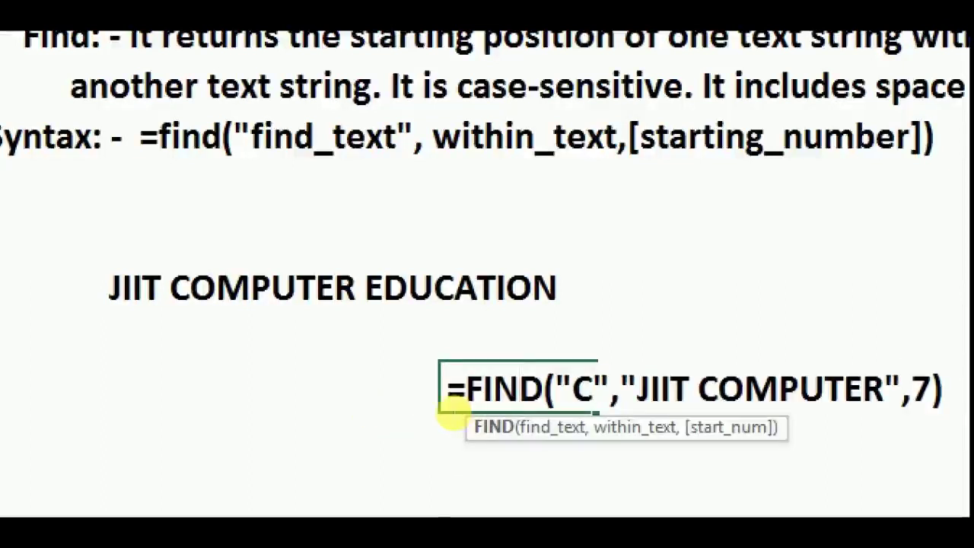
click(520, 389)
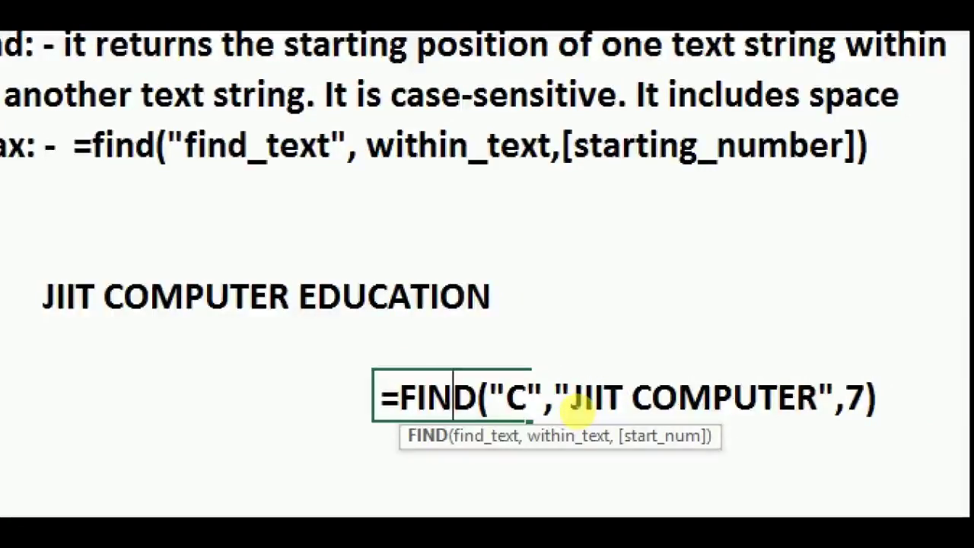
key(End)
key(Left)
key(Left)
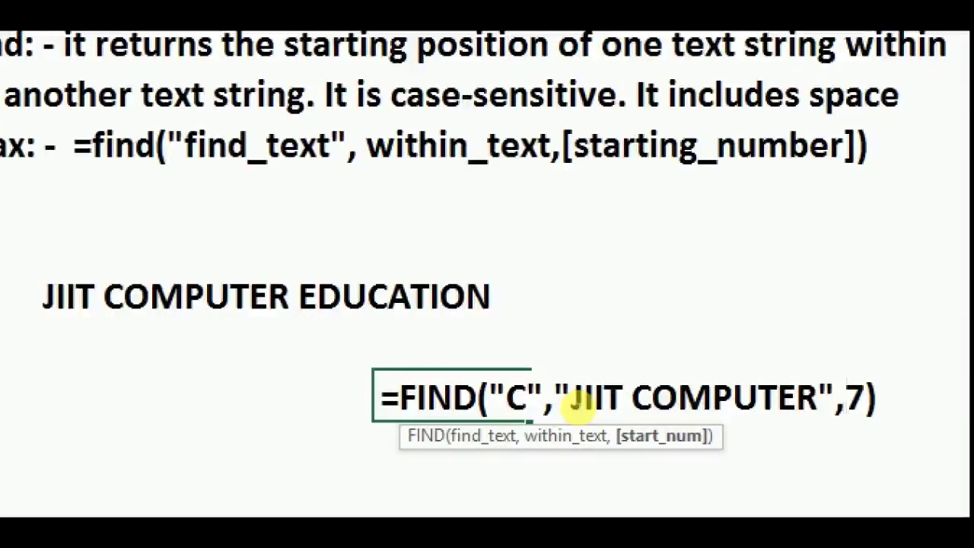
key(Delete)
key(Return)
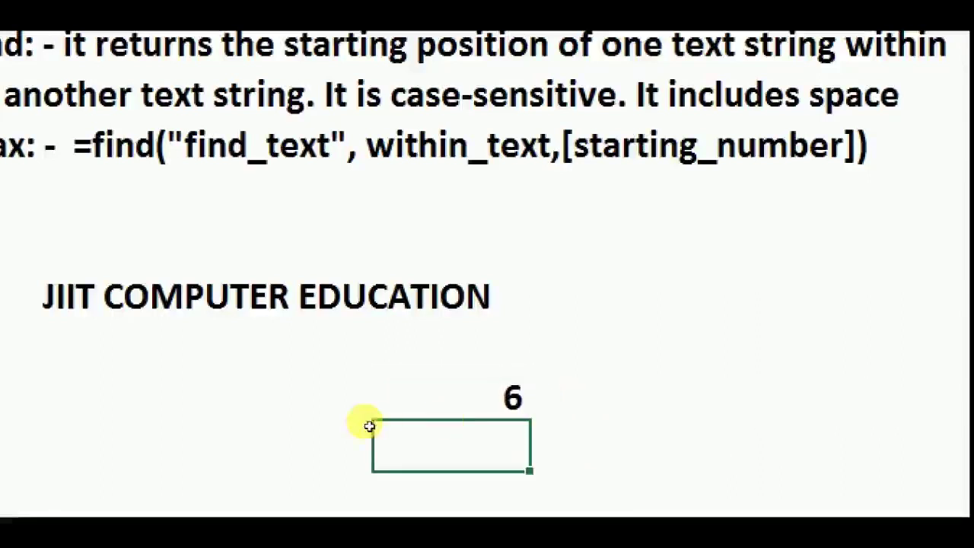
double_click(390, 398)
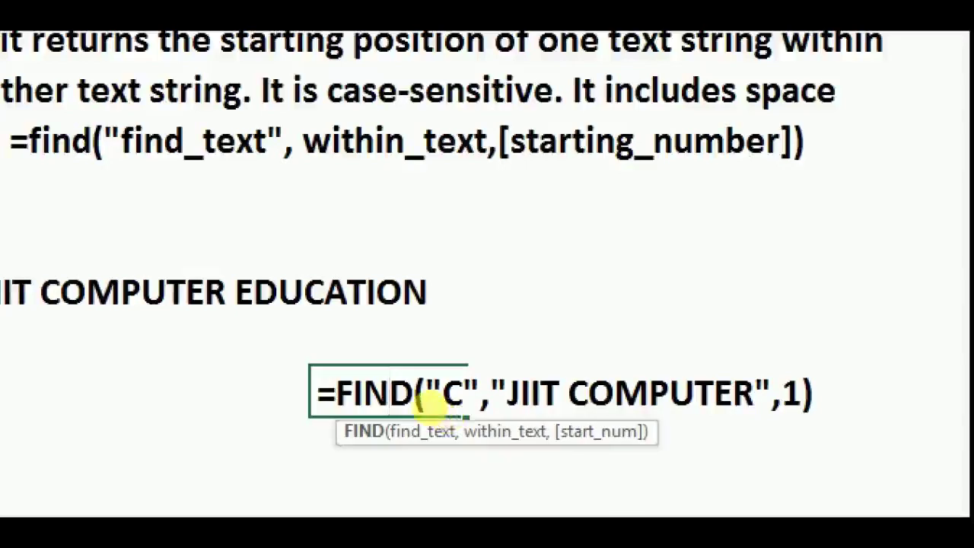
- Swap the "JIIT COMPUTER" argument back to cell D6, giving =FIND("C",D6,1) = 6
drag(491, 394, 769, 394)
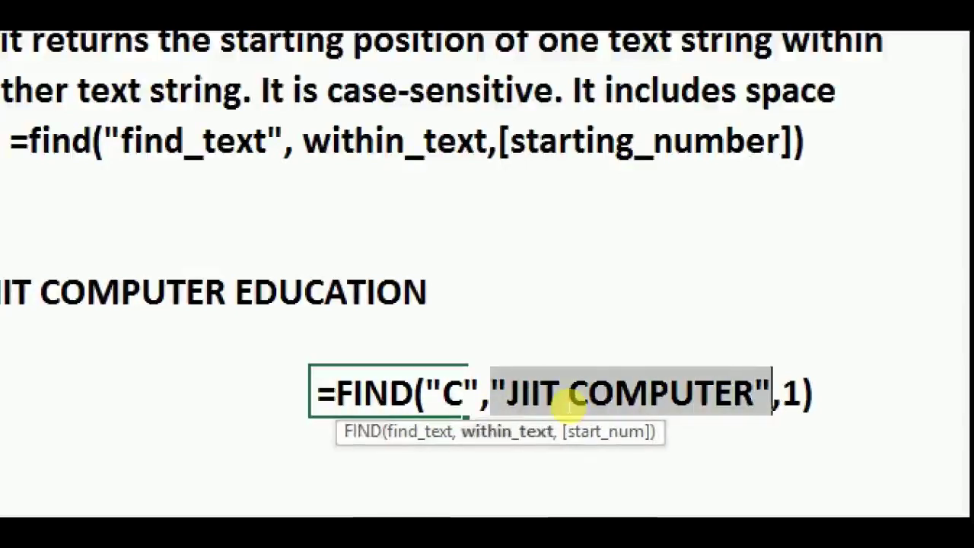
key(Delete)
click(198, 291)
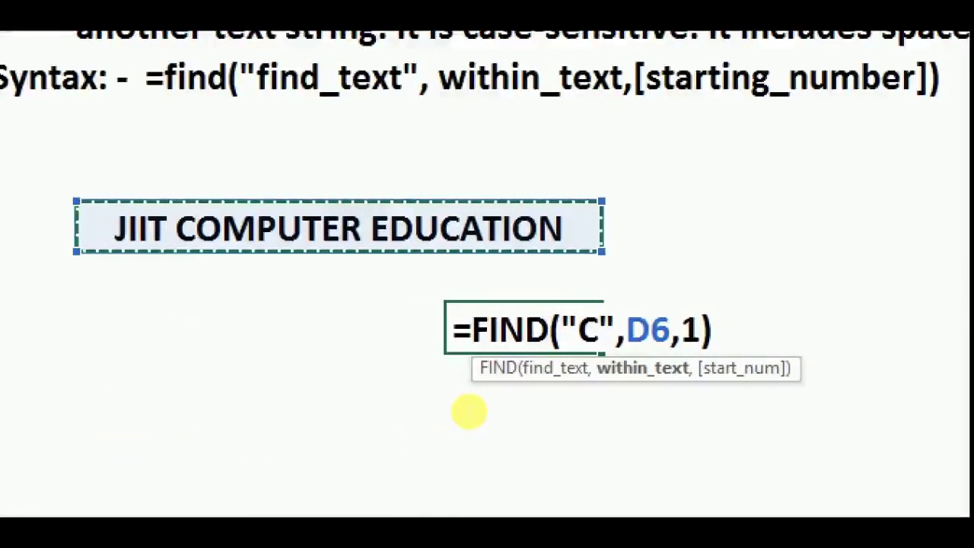
key(Return)
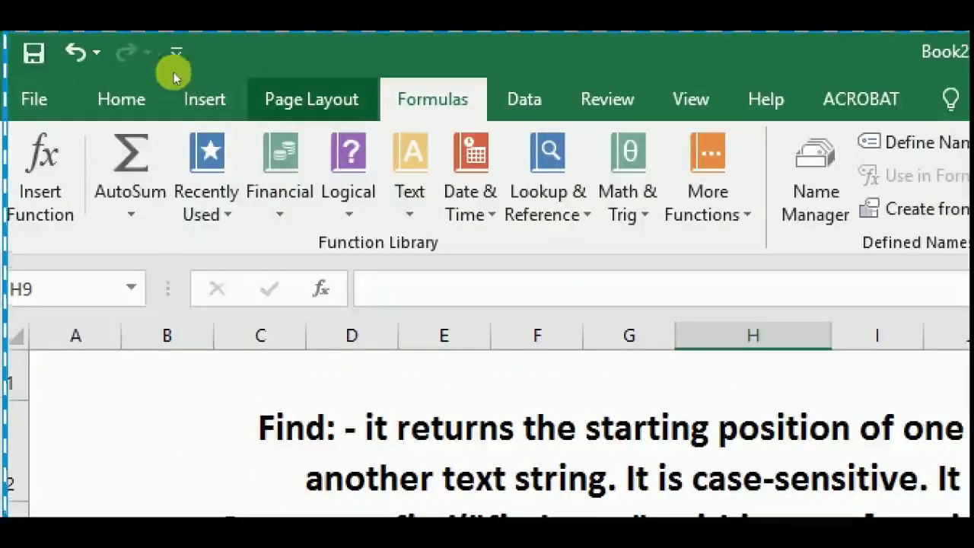
- Browse the Text function list to FIXED, then move to the Fixed sheet
click(409, 167)
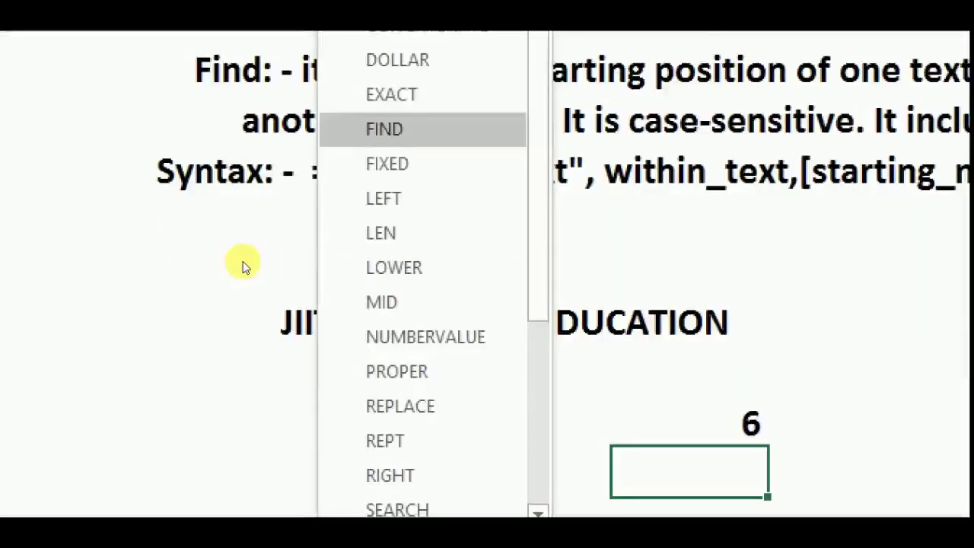
key(Down)
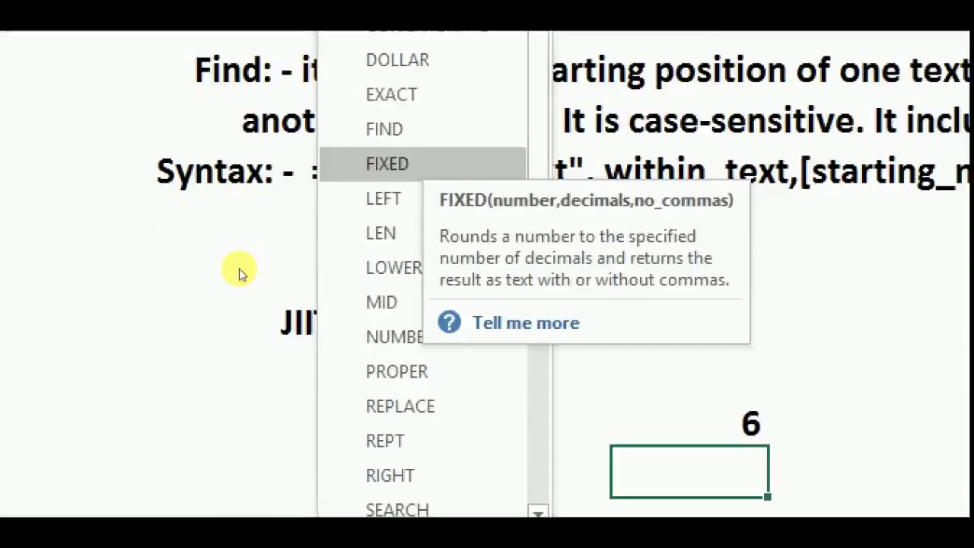
key(Escape)
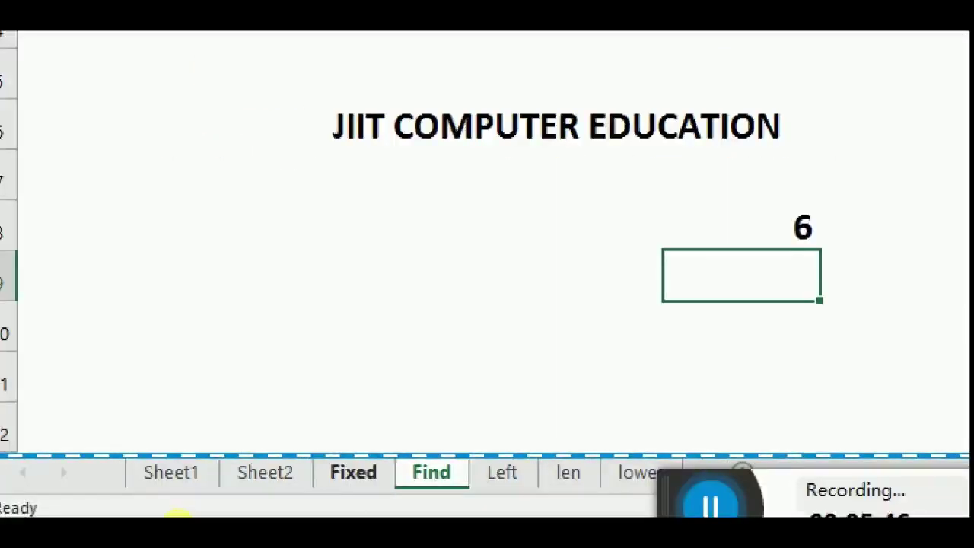
key(ctrl+Page_Up)
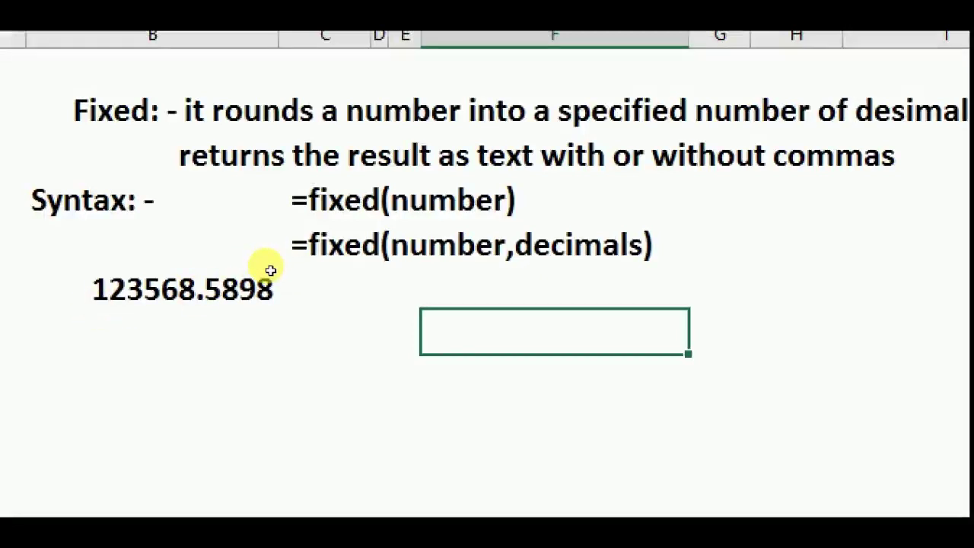
- Enter =FIXED(B5) in column F, displaying 123,568.59
text(=)
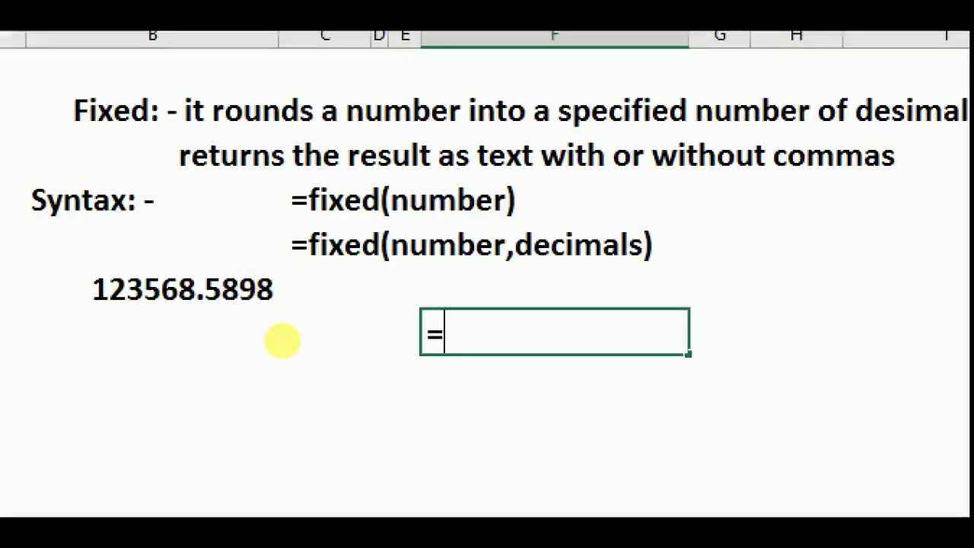
text(FIX)
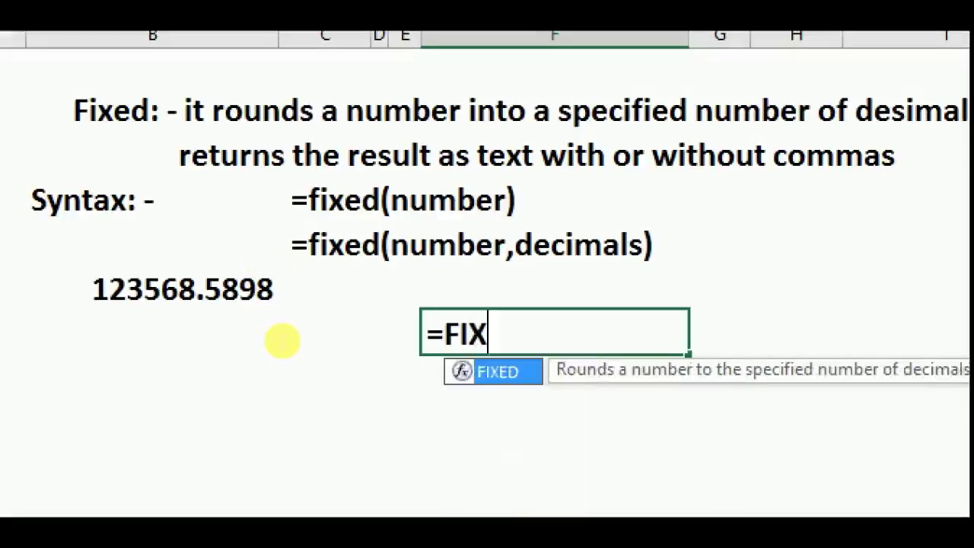
key(Tab)
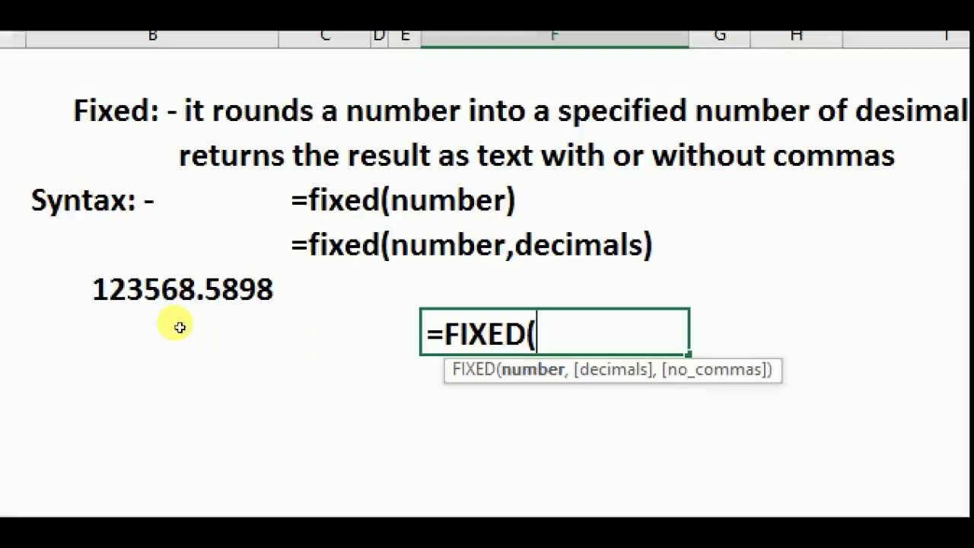
click(130, 308)
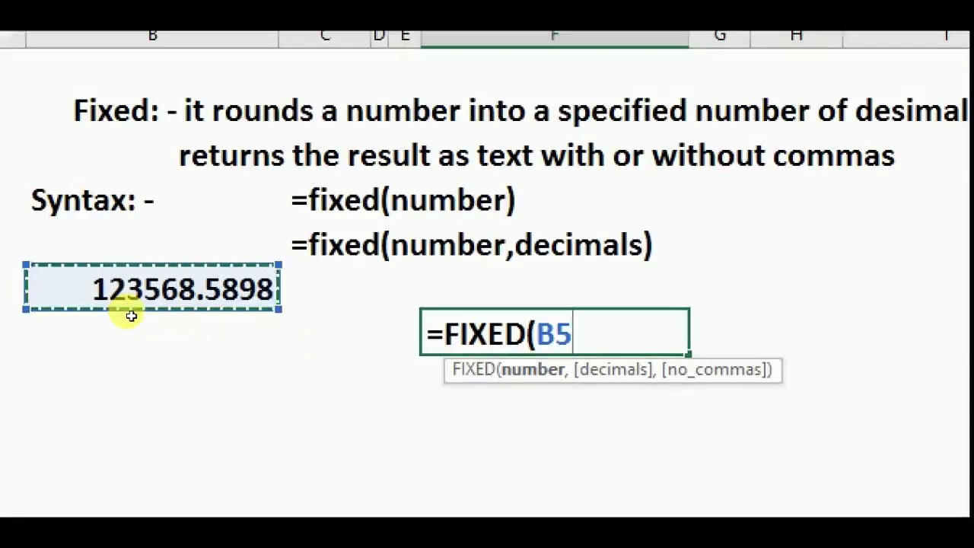
text())
key(Return)
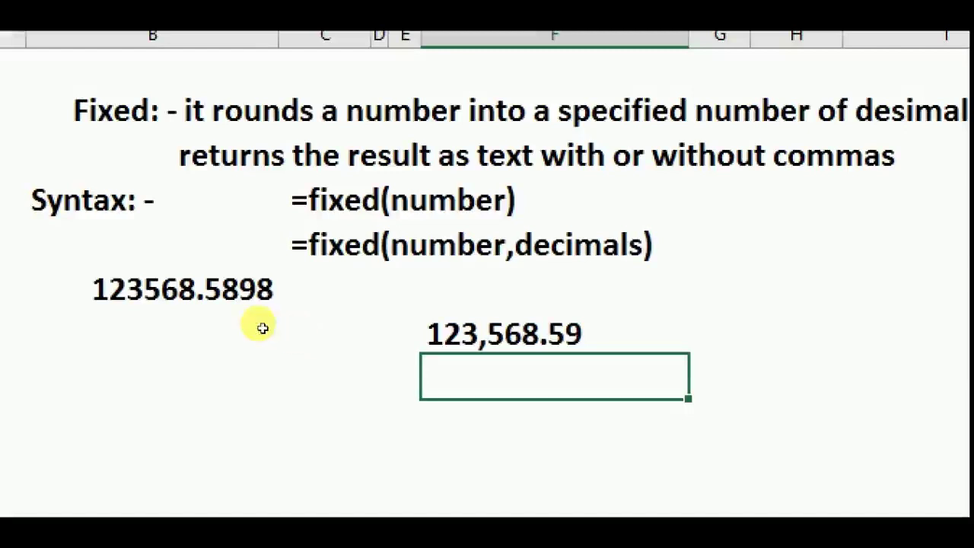
- Change the number in B5 from 123568.5898 to 123568.5878
click(168, 311)
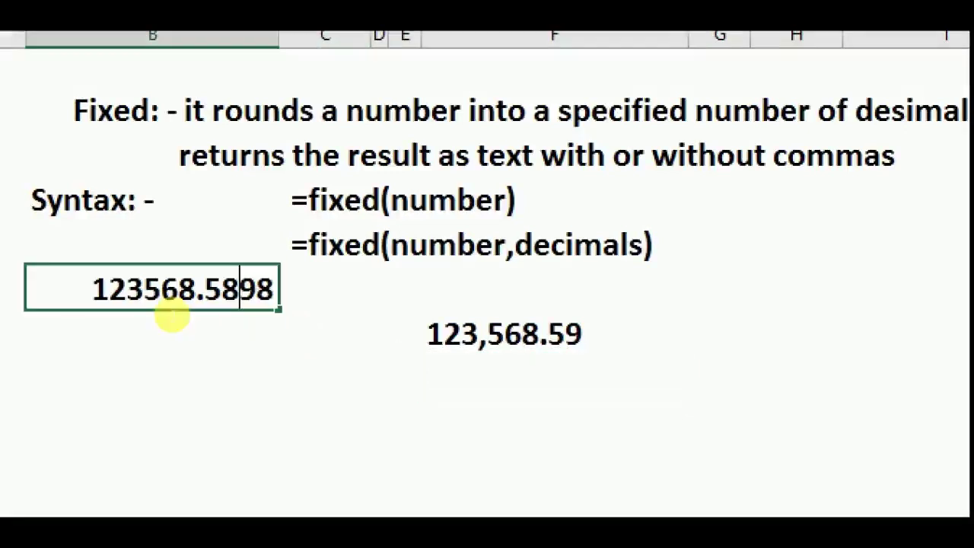
key(F2)
key(Left)
key(BackSpace)
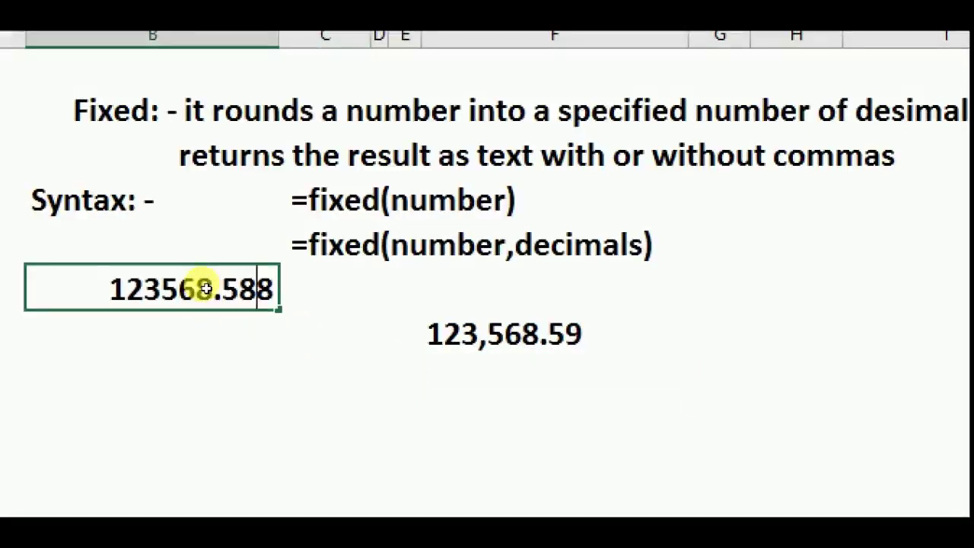
text(7)
key(Return)
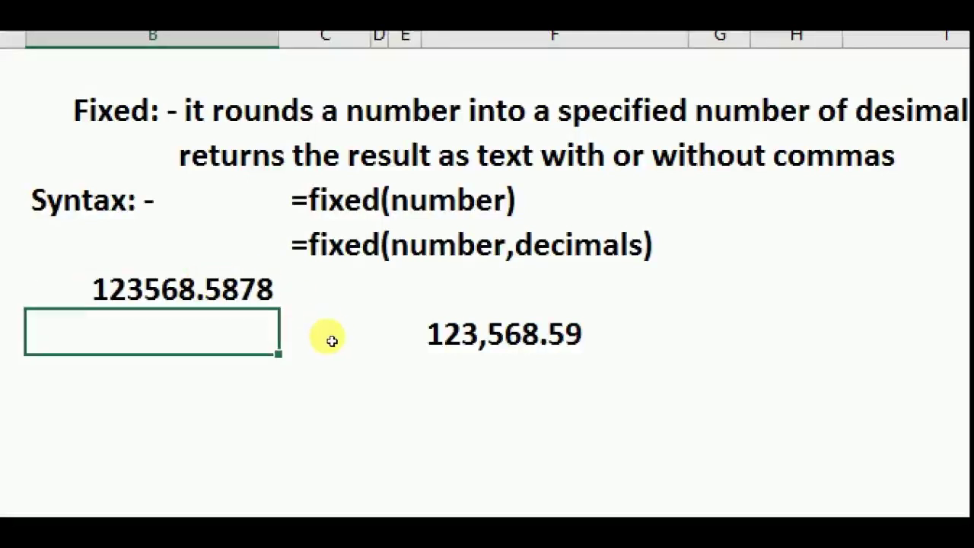
- Enter =FIXED(B5,1) below the first result, showing 123,568.6
key(Right)
key(Right)
key(Right)
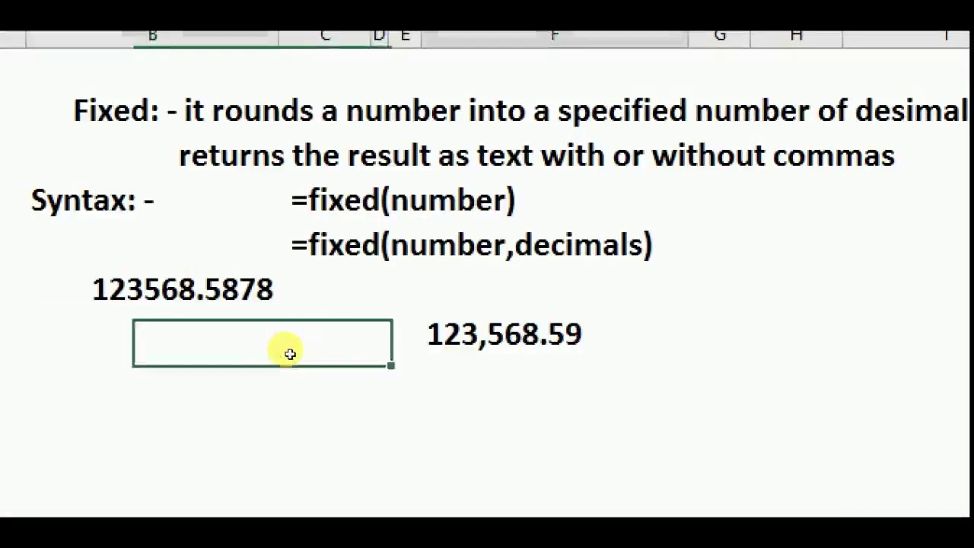
key(Down)
text(=F)
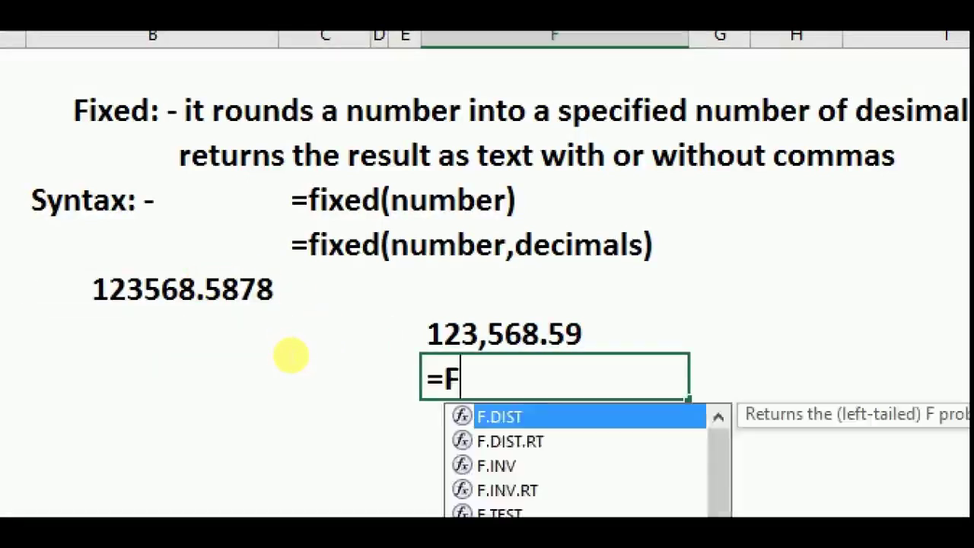
text(IX)
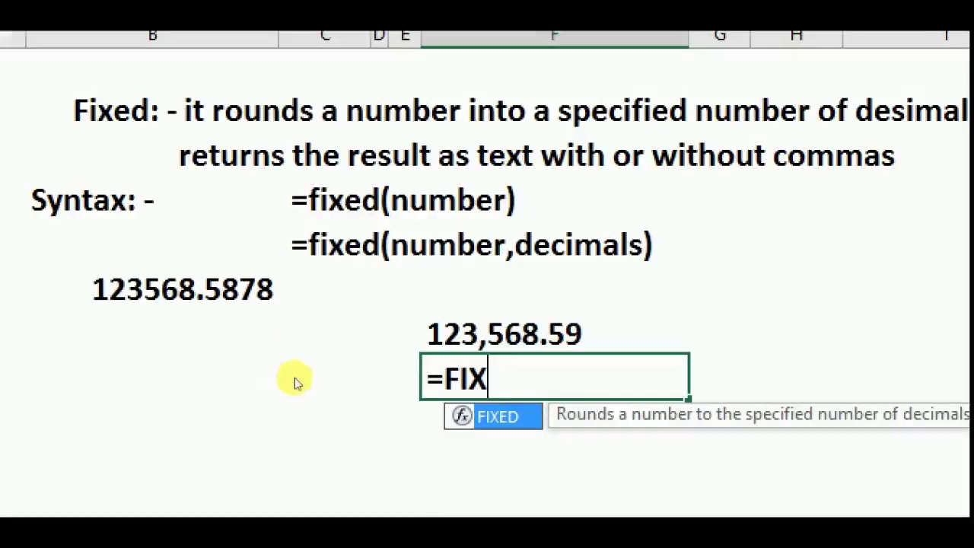
key(Tab)
click(126, 308)
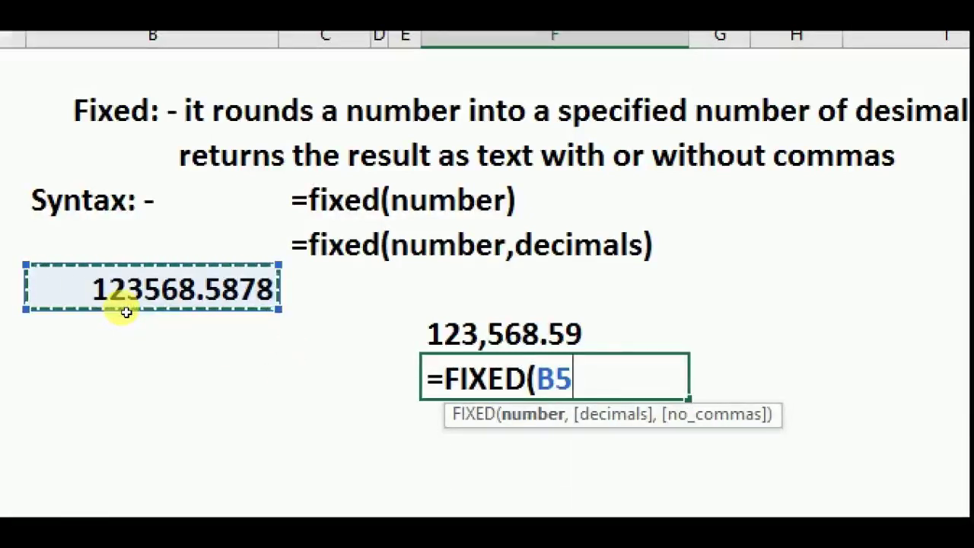
text(,)
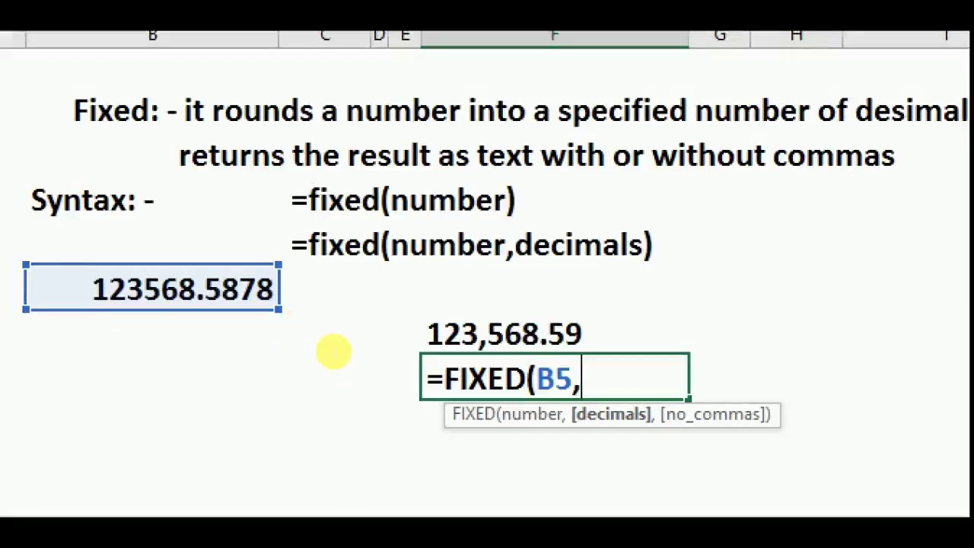
text(1)
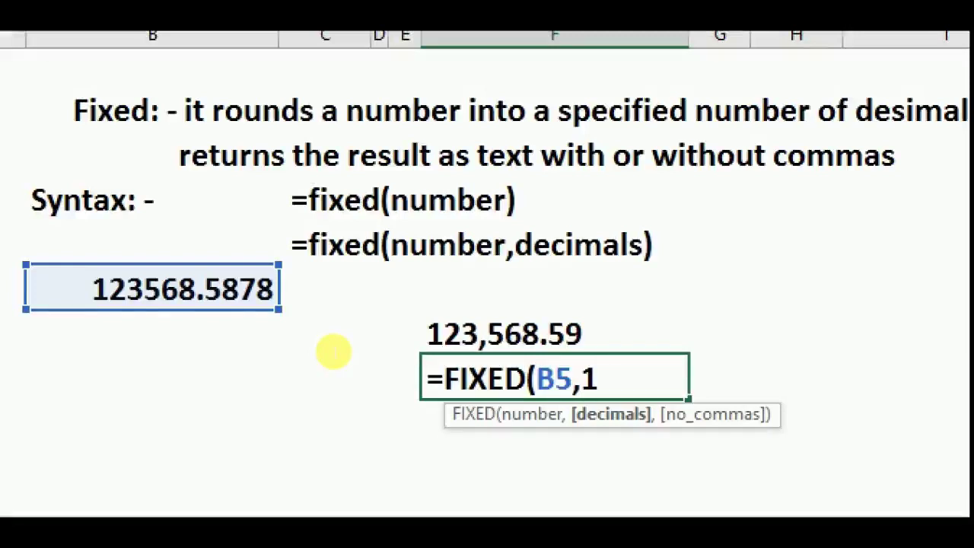
text())
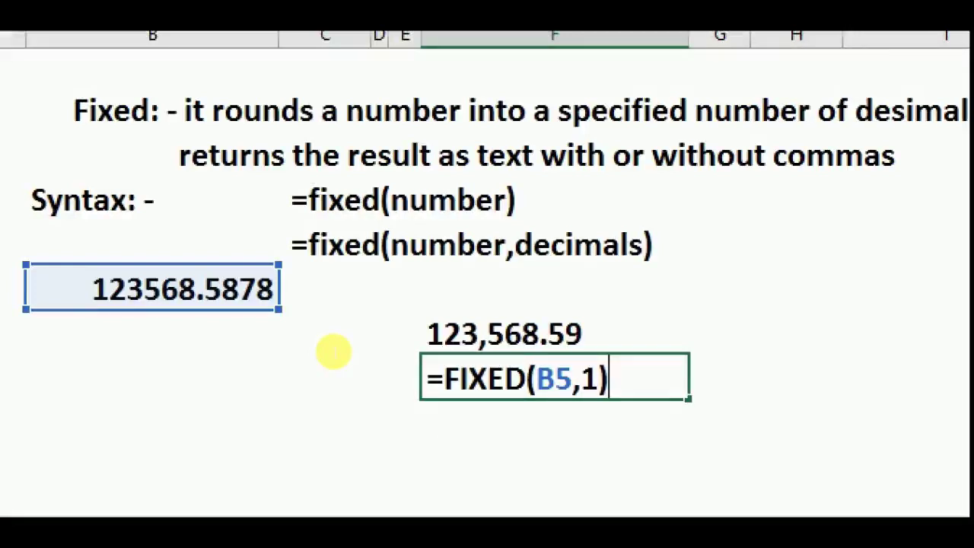
key(Return)
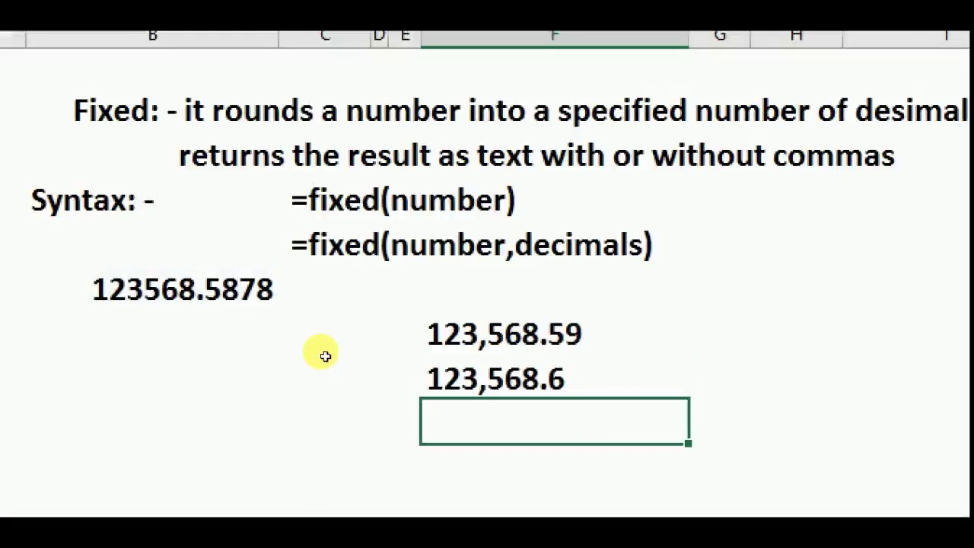
- Enter =FIXED(B5,0) in the next result cell, showing 123,569 with no decimals
text(=FIXED)
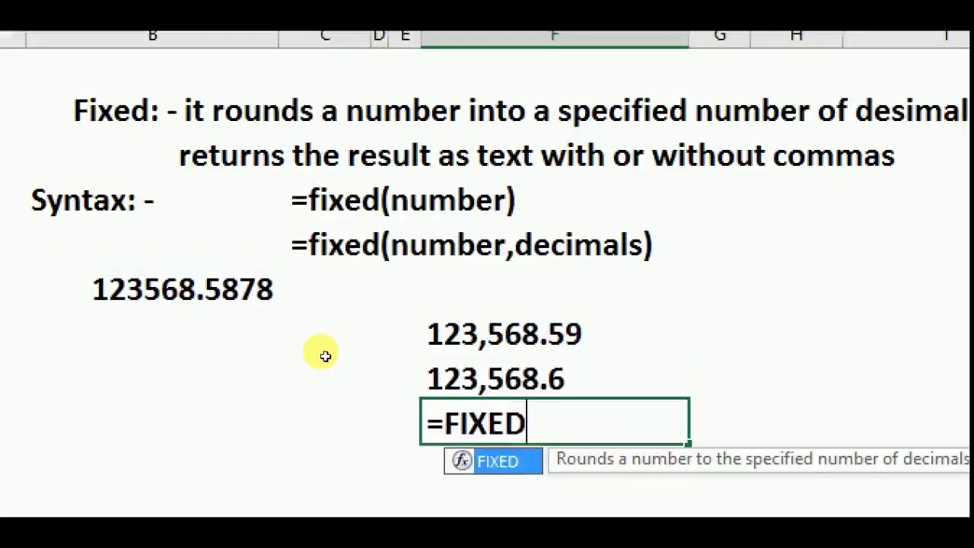
text(()
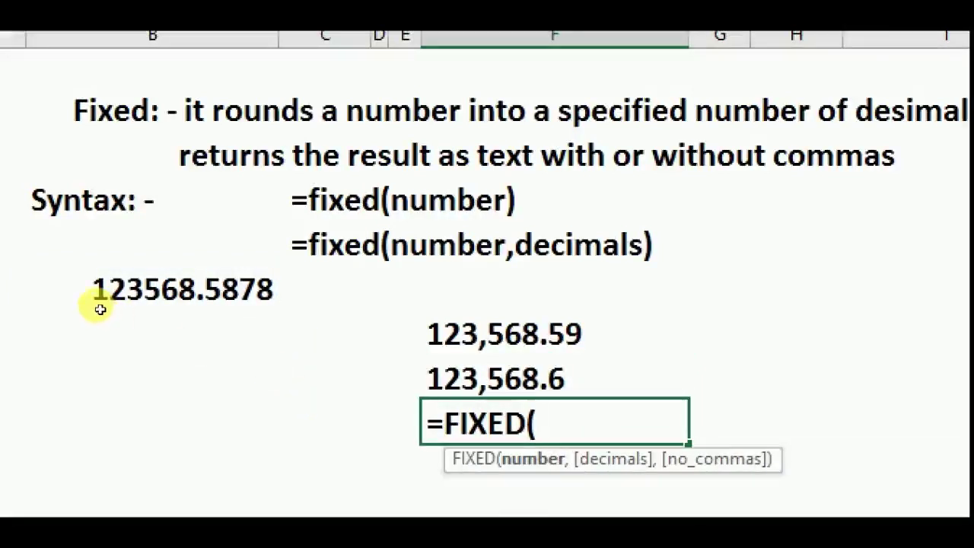
click(111, 311)
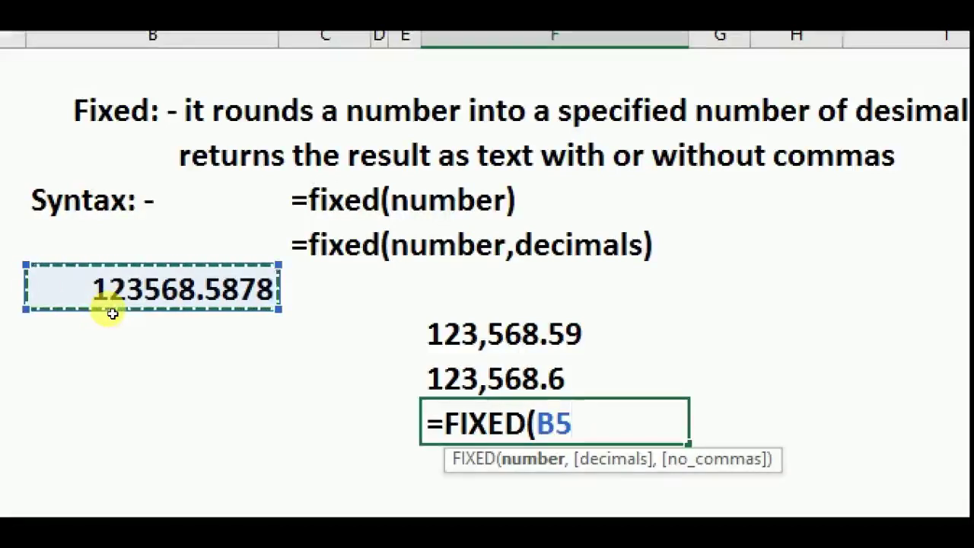
text(,)
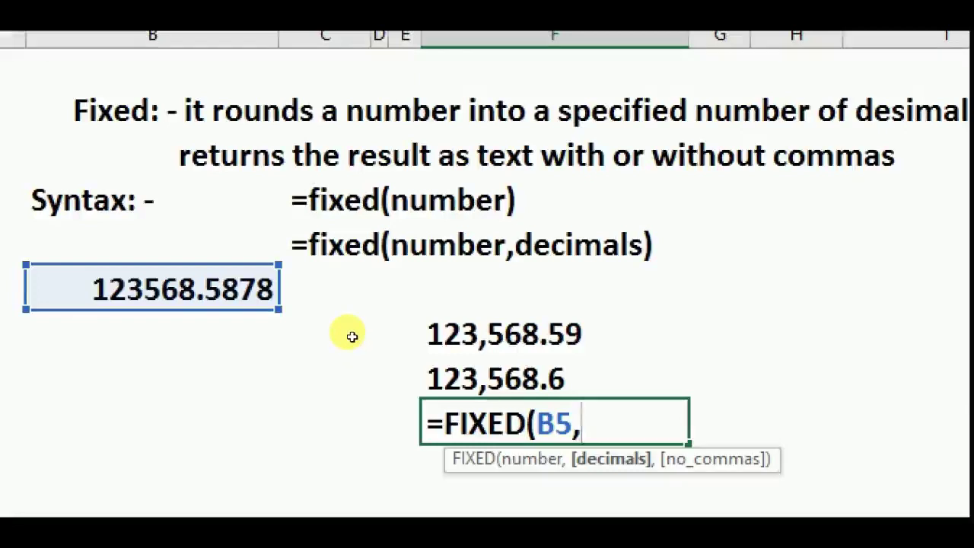
text(0)
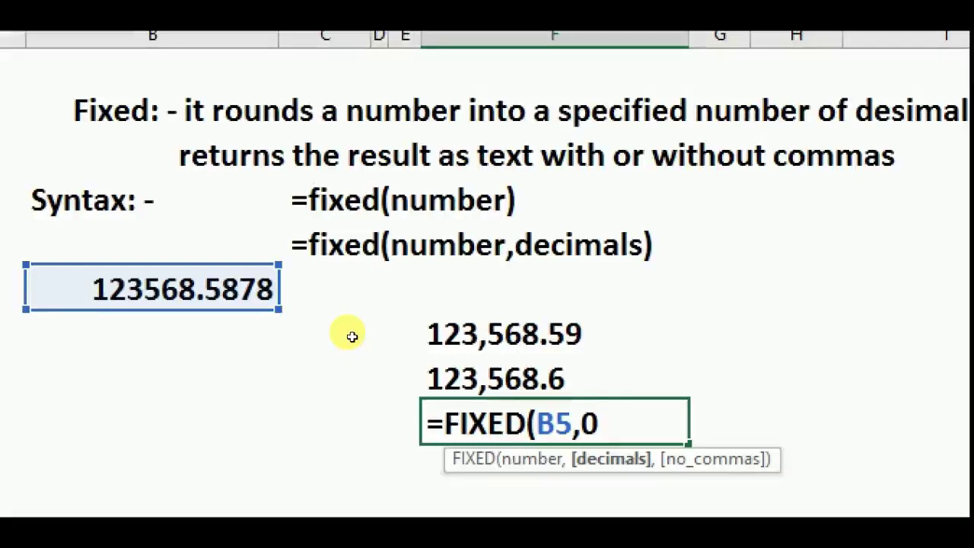
text())
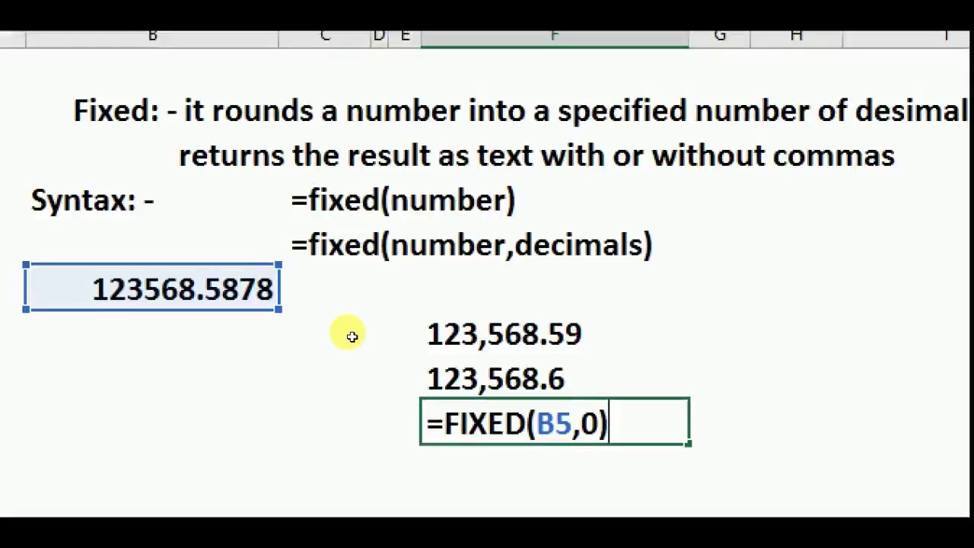
key(Return)
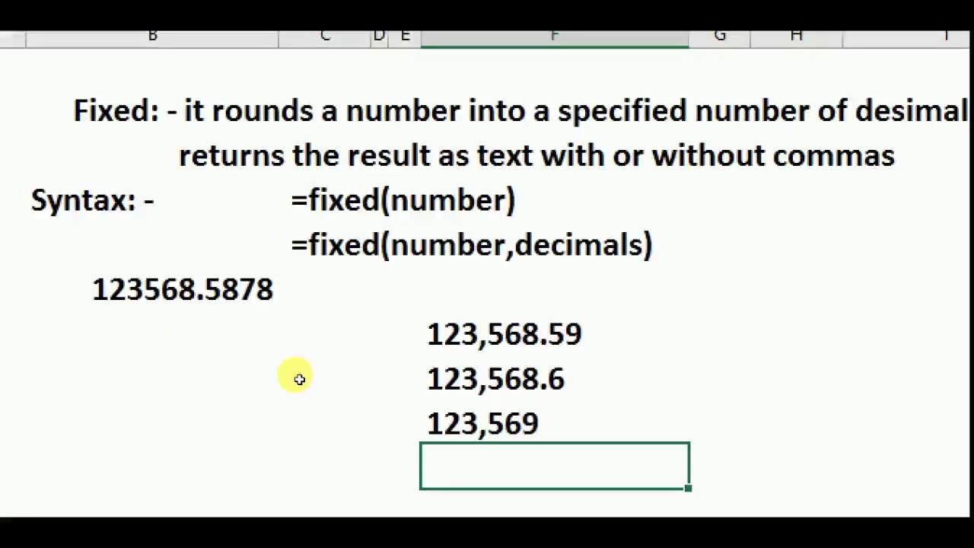
- Change the third result to =FIXED(B5,-1), rounding to tens as 123,570
key(Up)
key(F2)
key(Left)
key(Left)
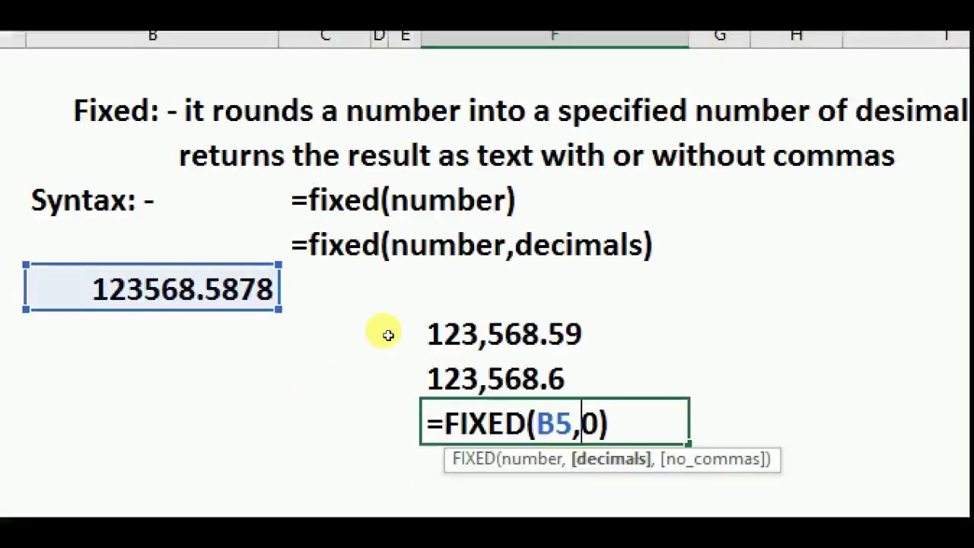
key(Delete)
text(-1)
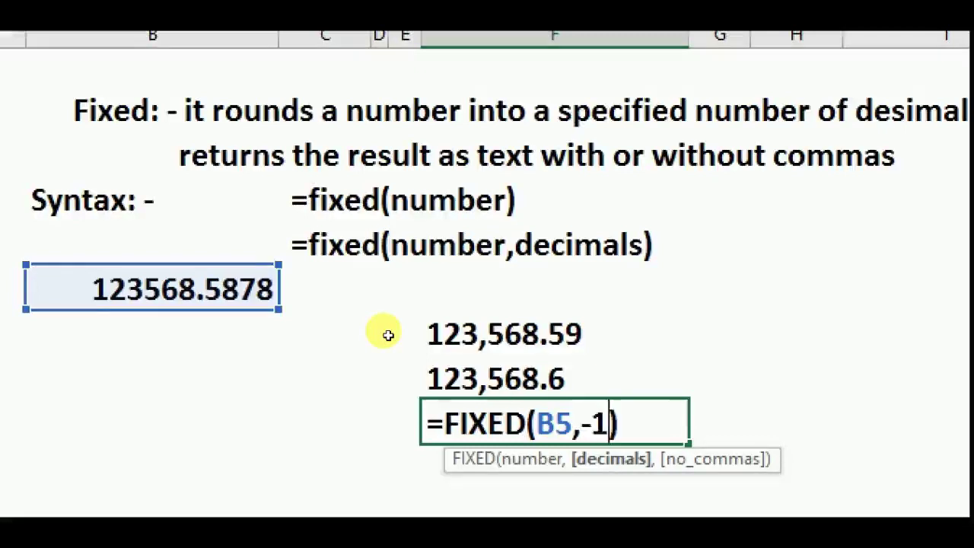
key(Return)
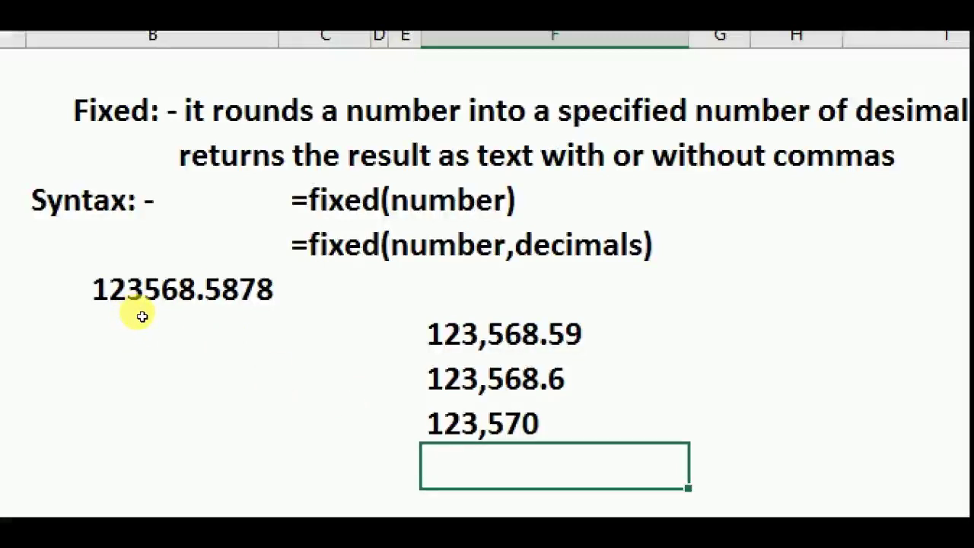
- Revert that formula to =FIXED(B5,0), then clear the cell
key(Up)
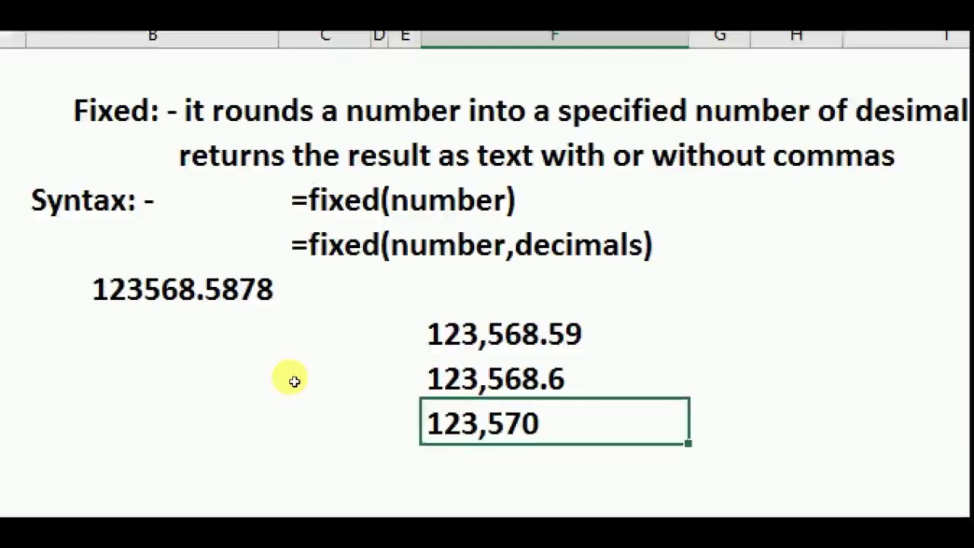
key(F2)
key(Left)
key(Left)
key(Right)
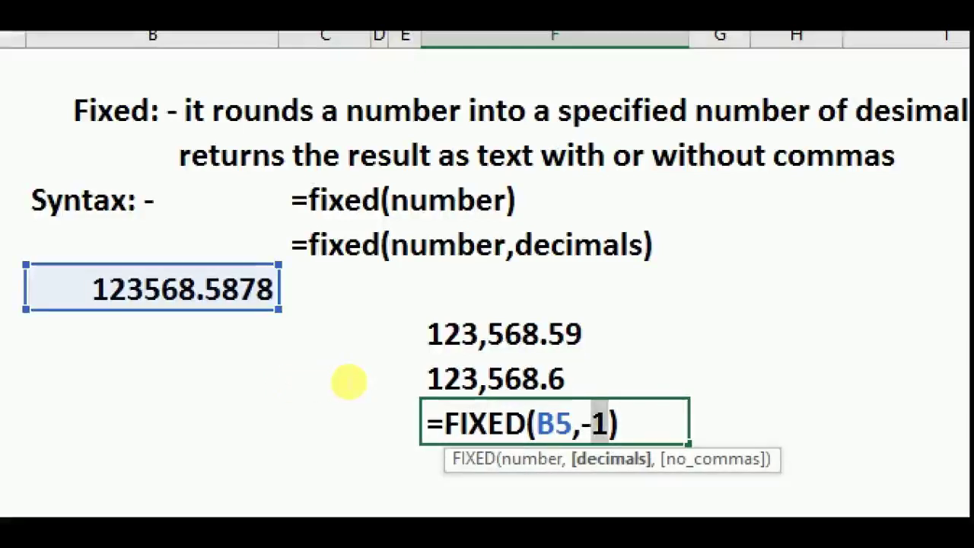
key(shift+Left)
key(shift+Left)
text(0)
key(Return)
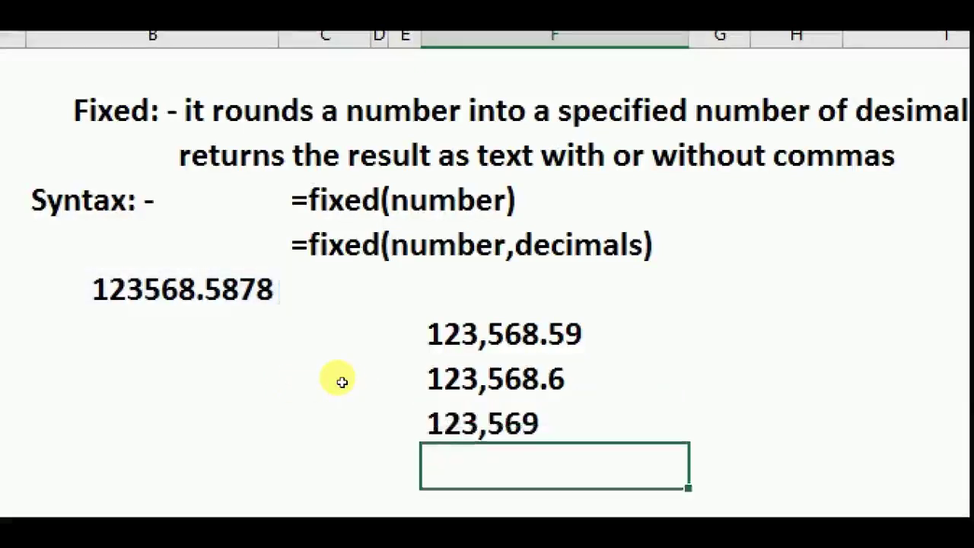
key(Up)
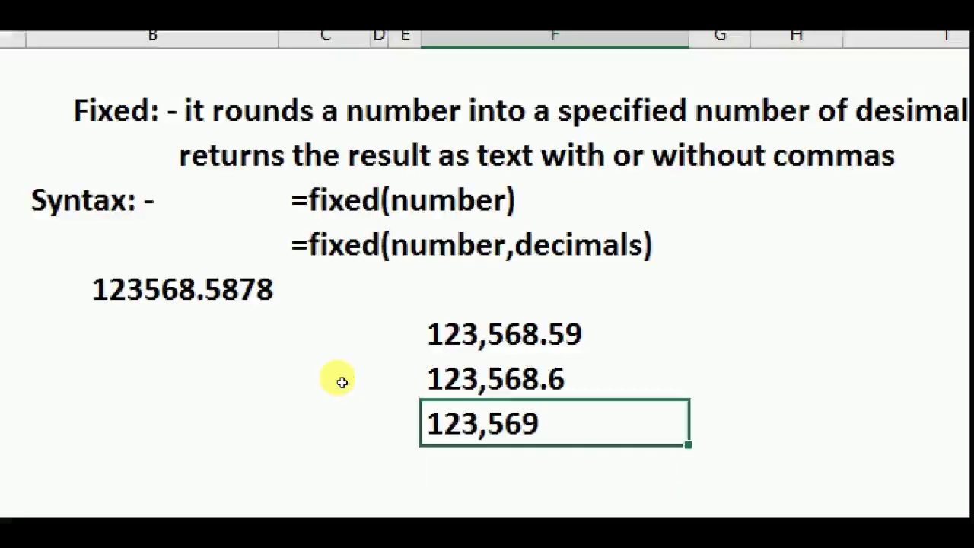
key(Delete)
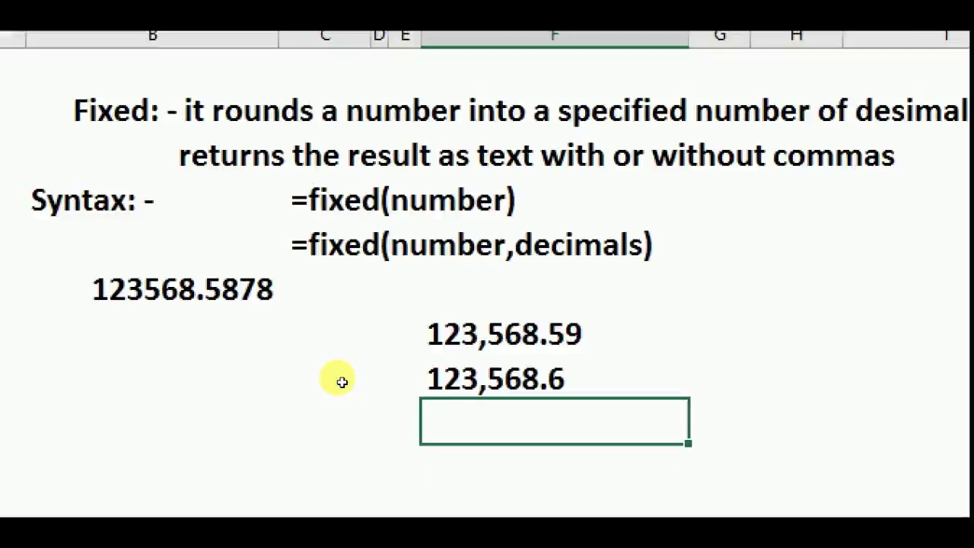
- Enter =FIXED(B5,3,TRUE) in F7, showing 123568.588 without commas
text(=)
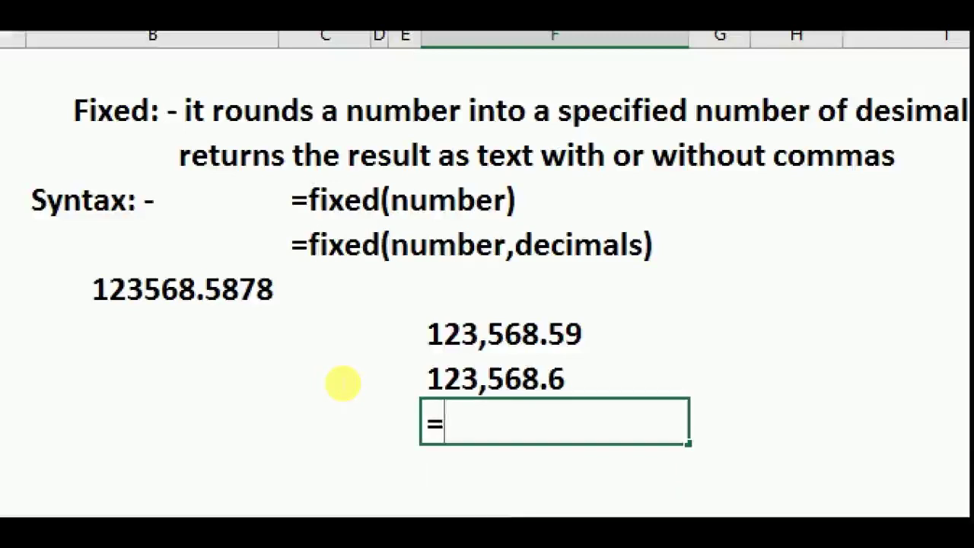
text(FIX)
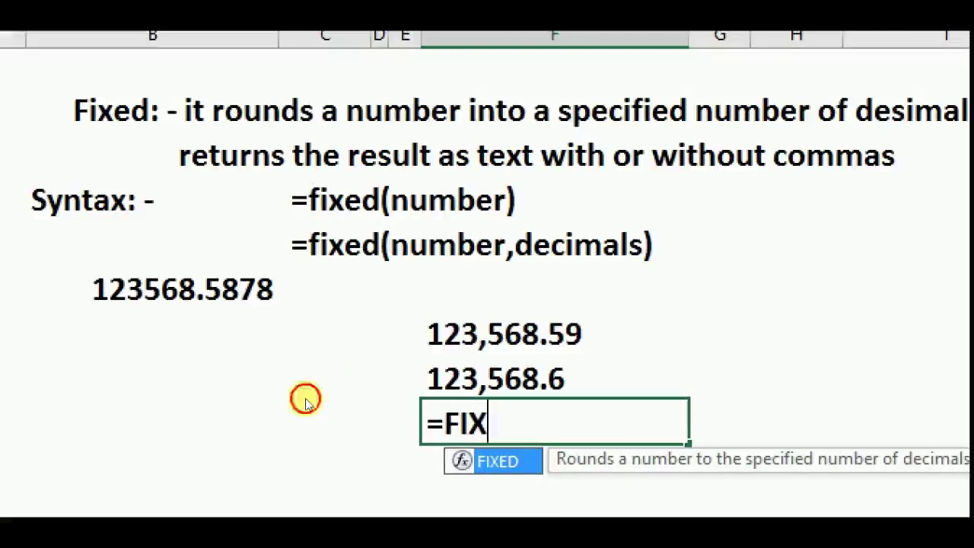
key(Tab)
click(141, 309)
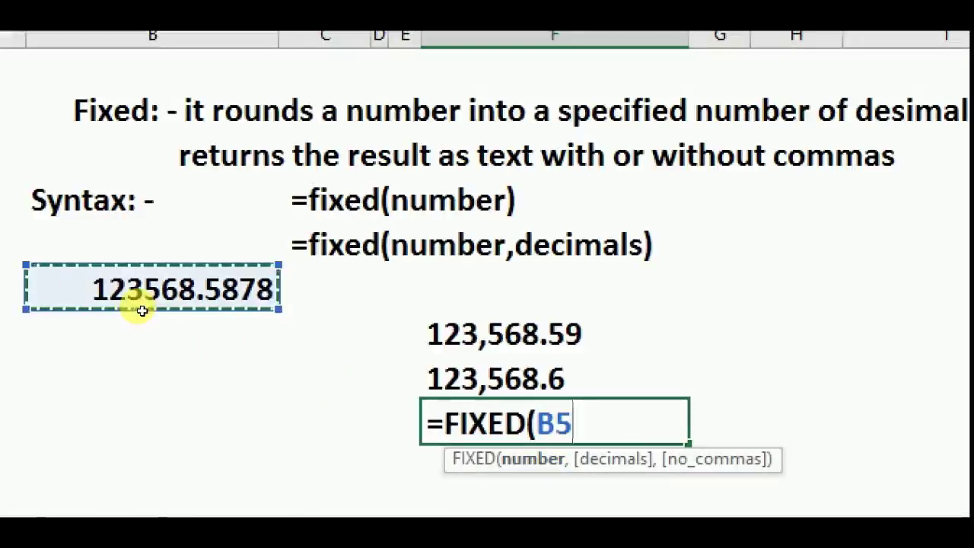
text(,)
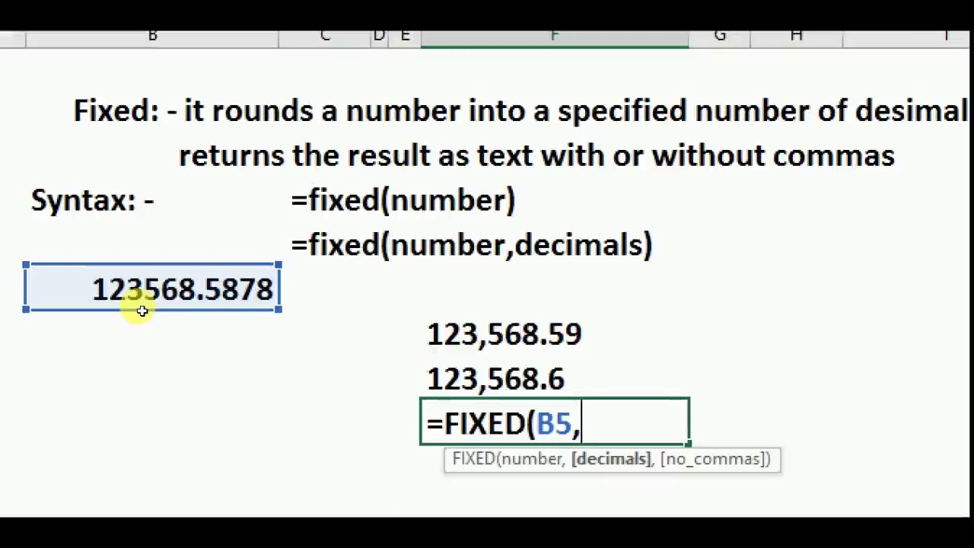
text(3)
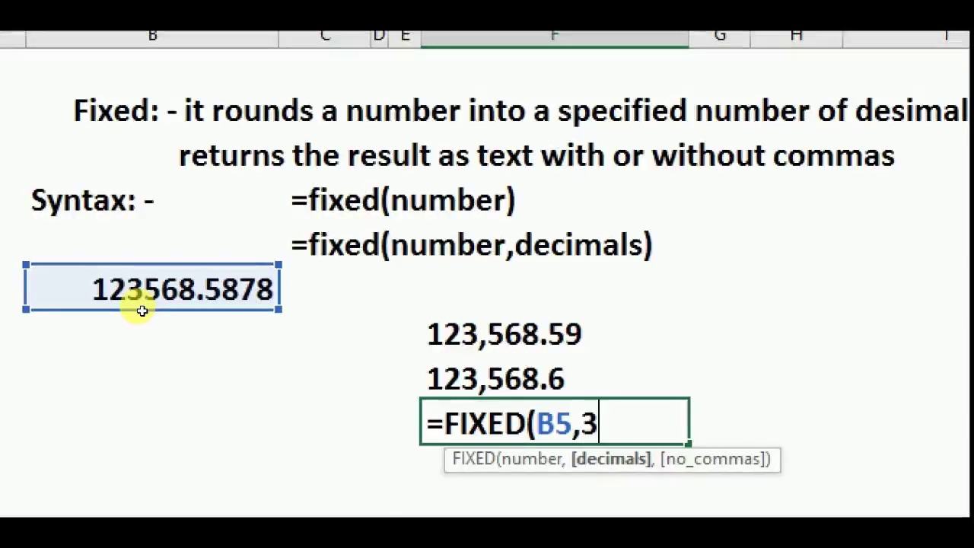
text(,)
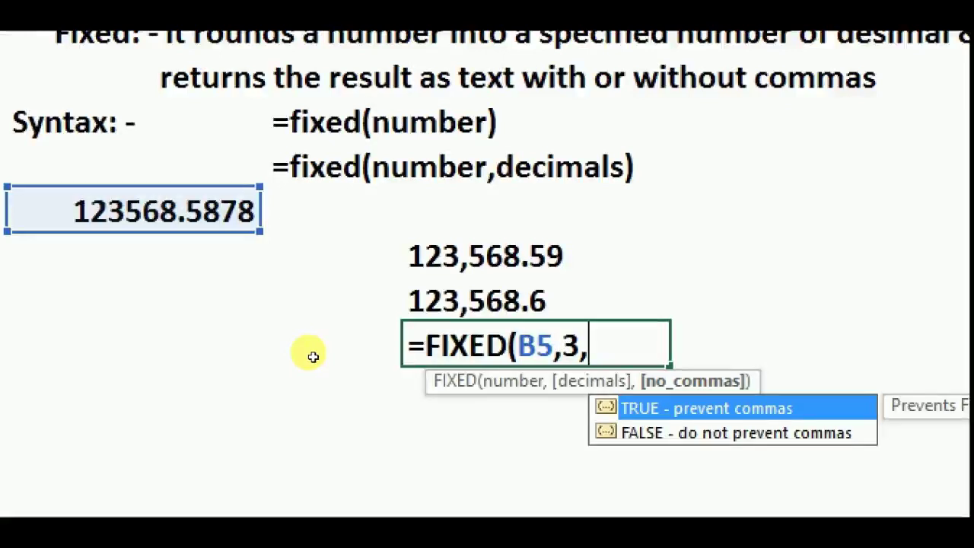
text(TRUE)
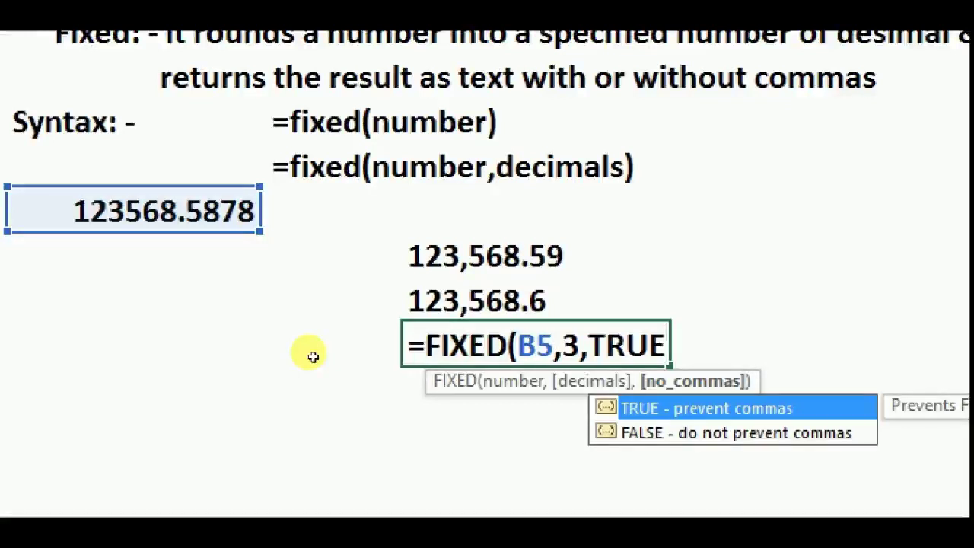
text())
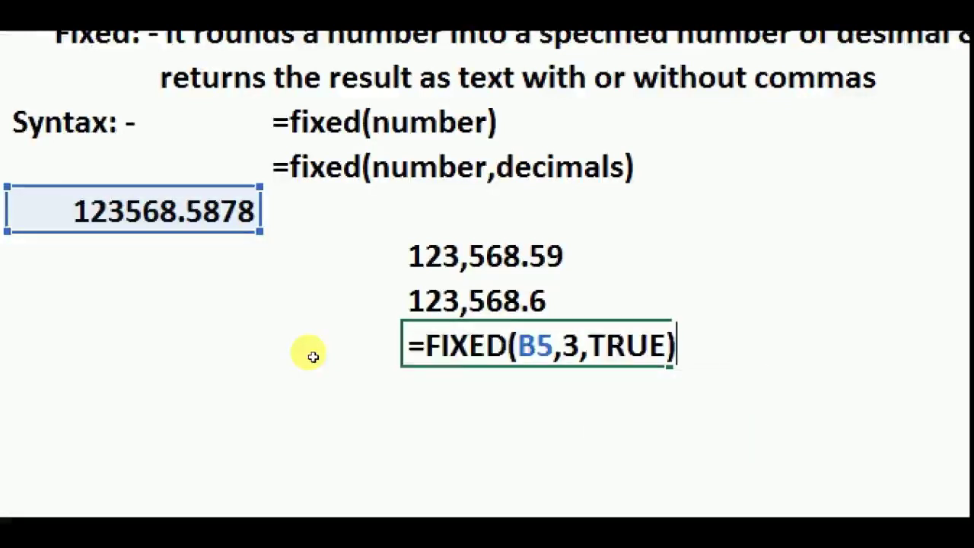
key(Return)
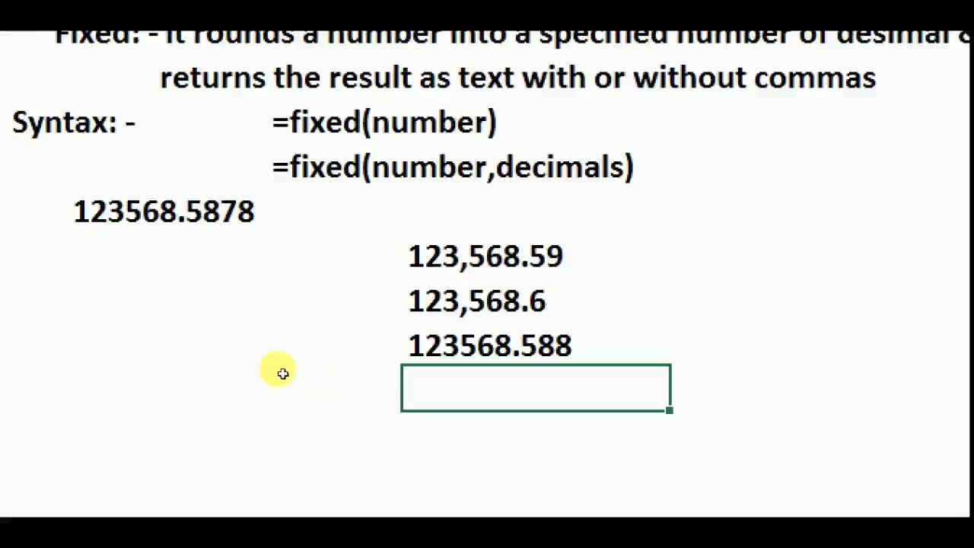
- Change the decimals argument to 1 so F7 shows 123568.6
key(Up)
key(F2)
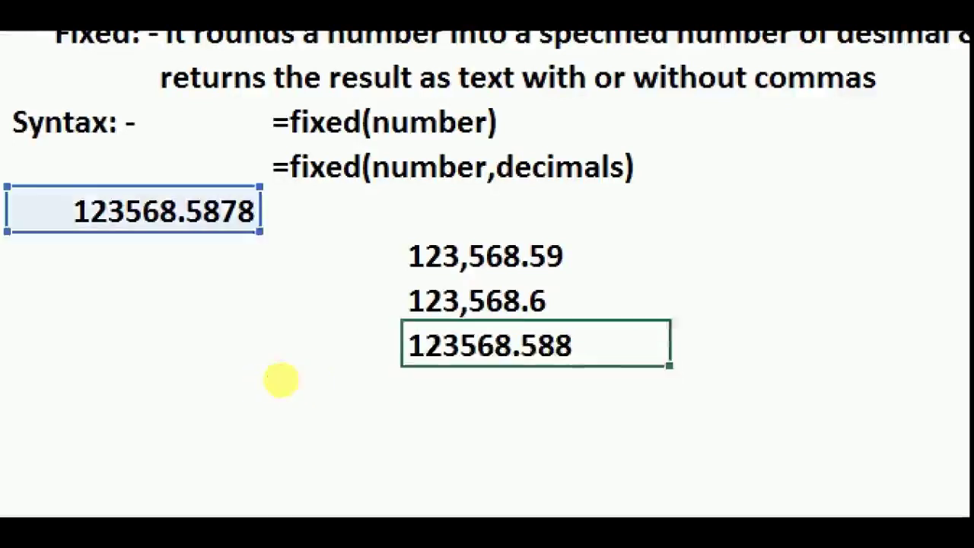
key(Right)
key(Right)
key(Right)
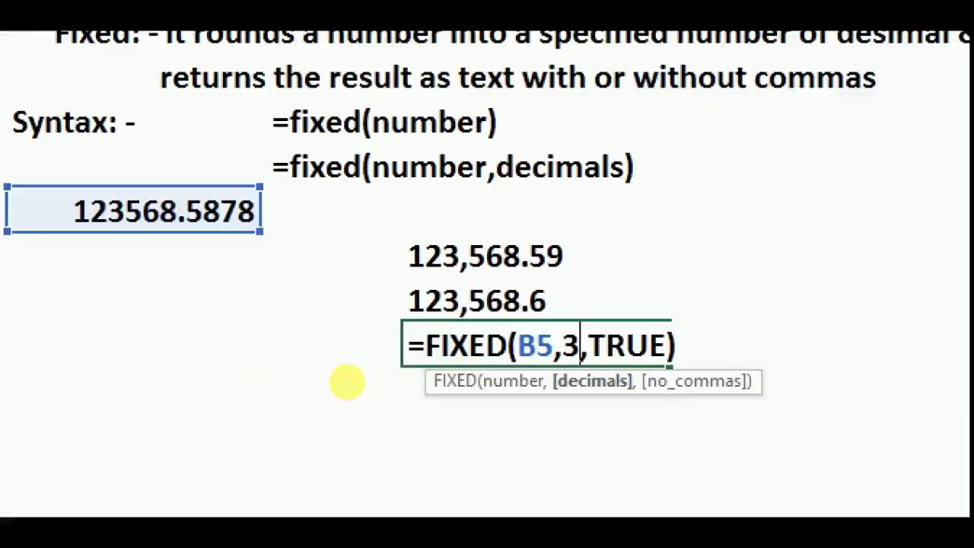
key(BackSpace)
text(1)
key(Return)
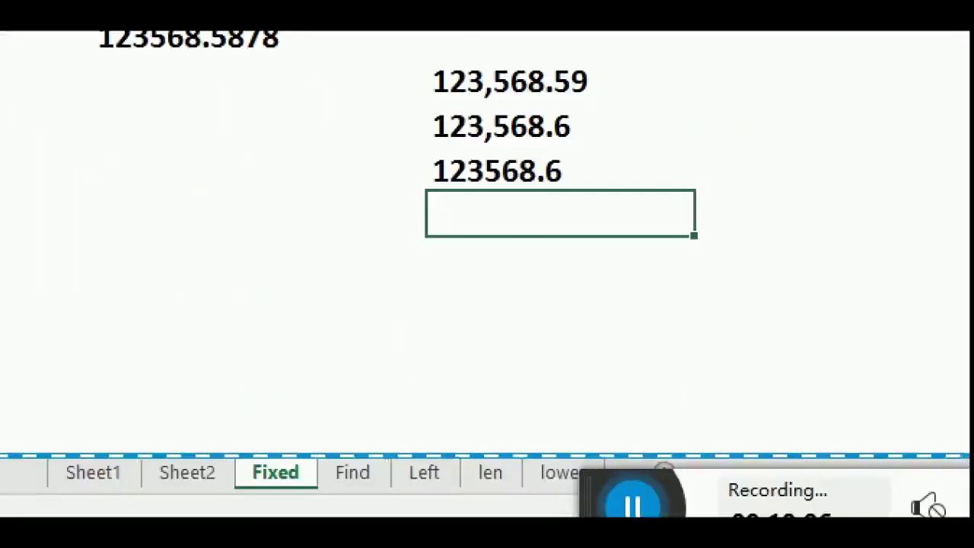
- Go to the Left sheet and select the JIIT COMPUTER EDUCATION cell
click(425, 472)
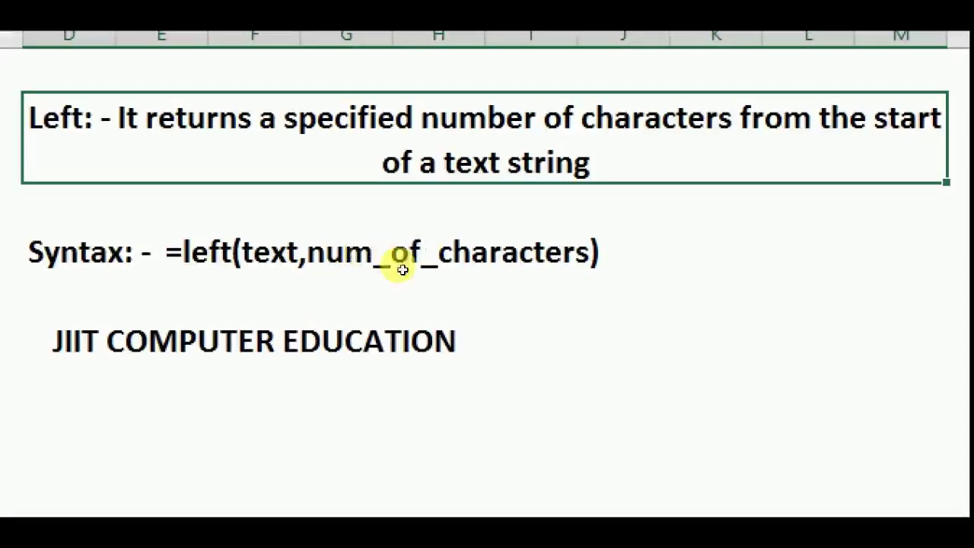
click(223, 342)
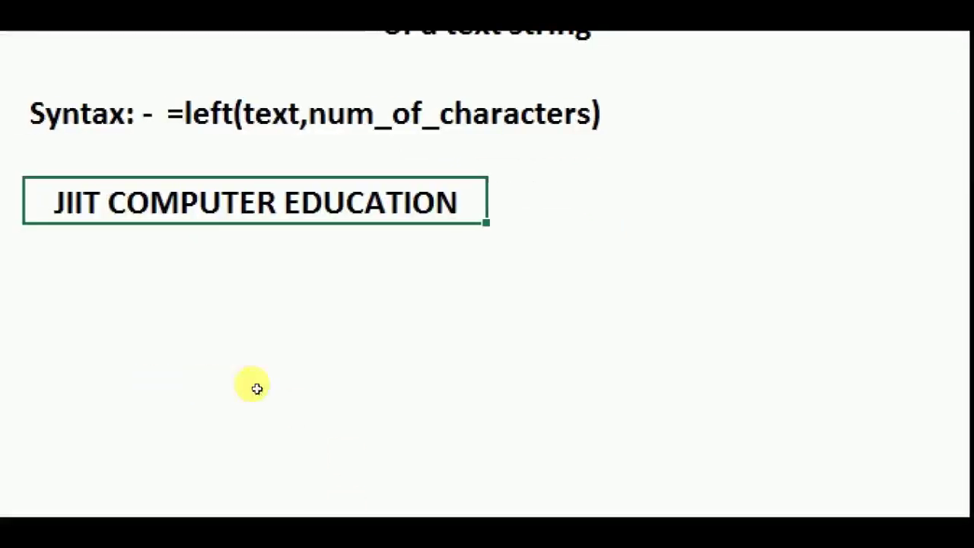
- Enter a LEFT formula on D6 in the empty cell below the sample text
key(Tab)
key(Down)
text(=)
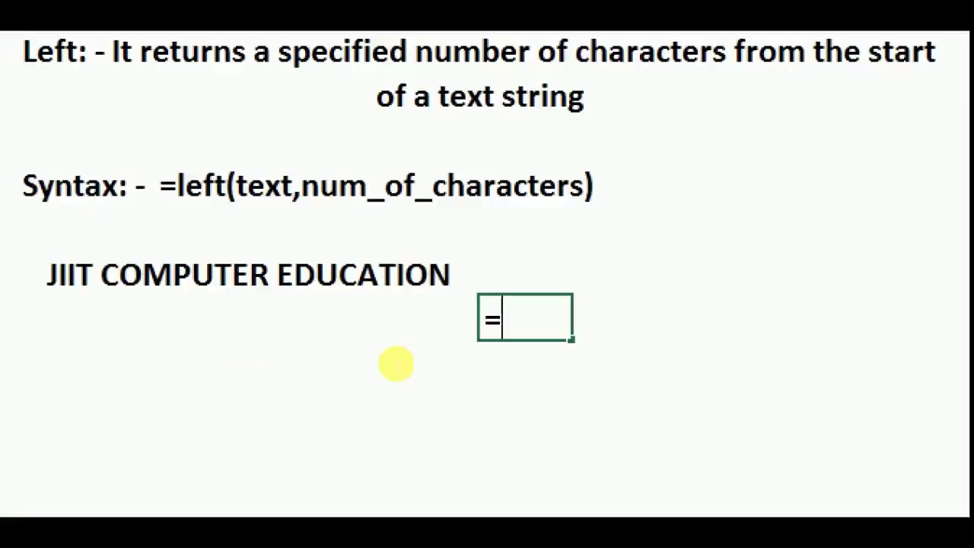
text(LEFT)
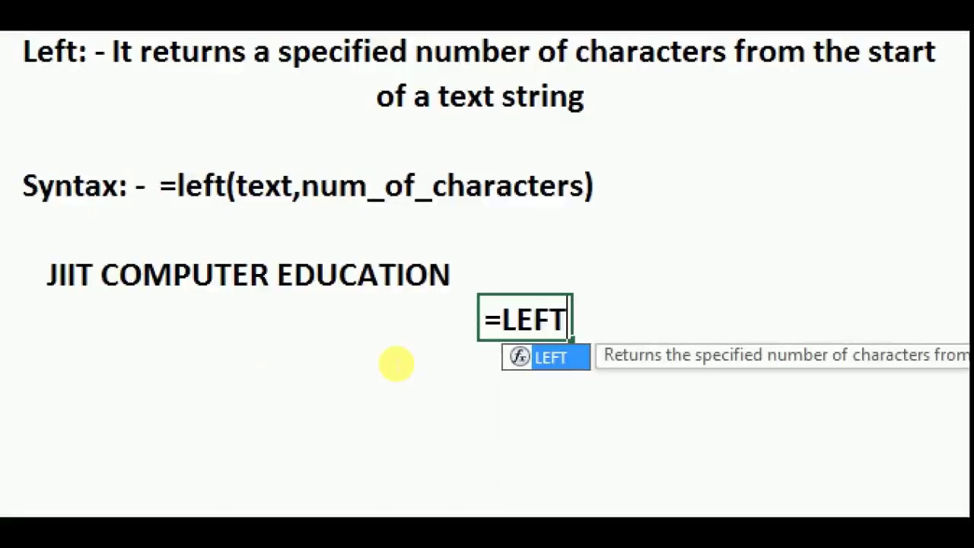
text(()
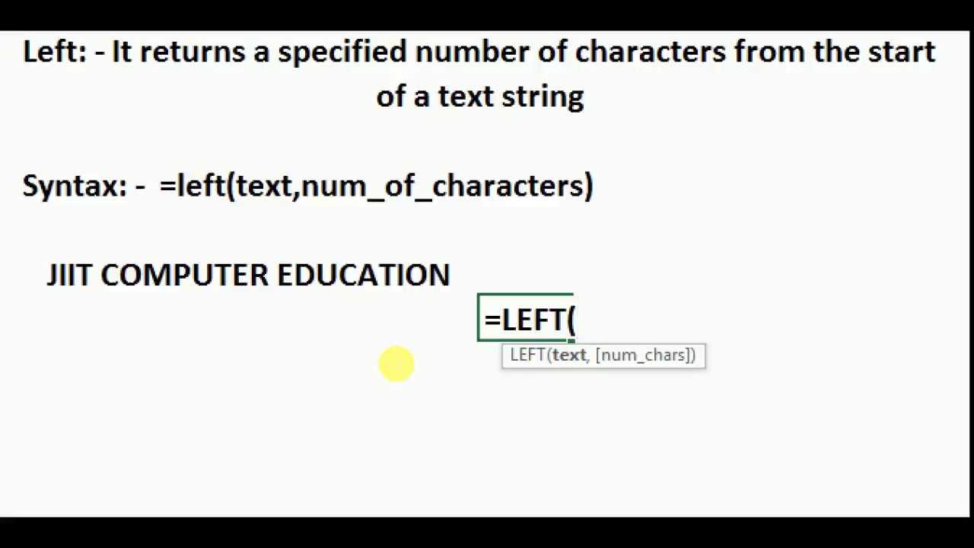
click(207, 339)
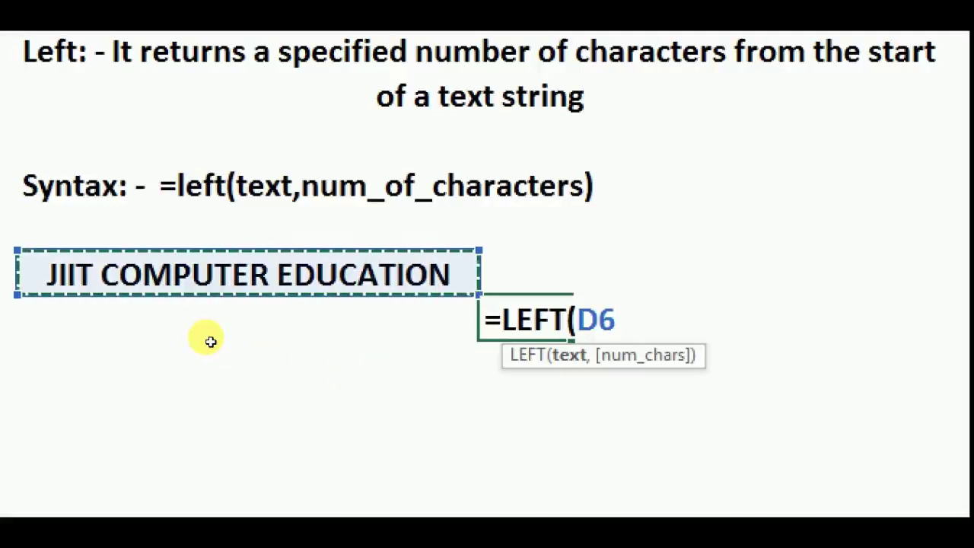
text(,4)
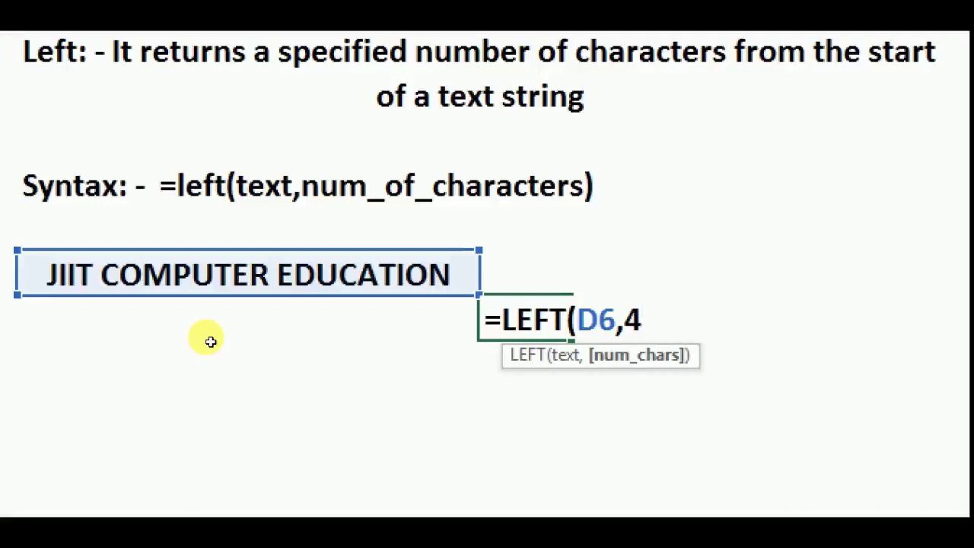
text())
key(Return)
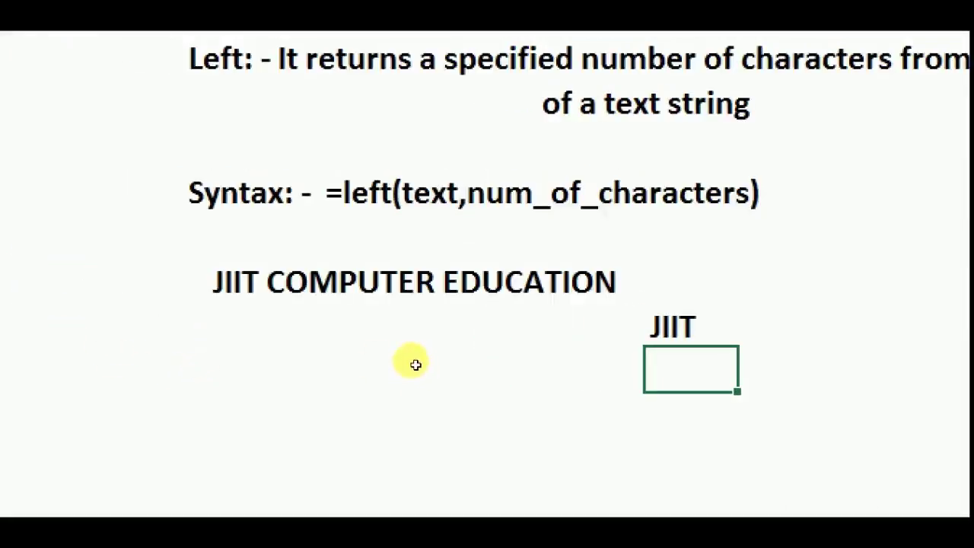
- Change the character count to 10 so the formula returns JIIT COMPU
key(Up)
key(F2)
key(Right)
key(Right)
key(Right)
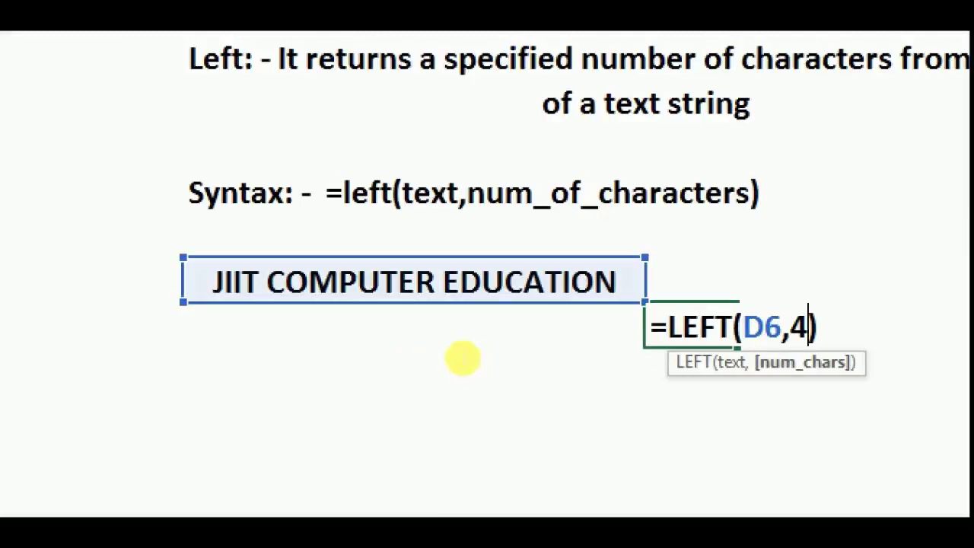
text(0)
key(Return)
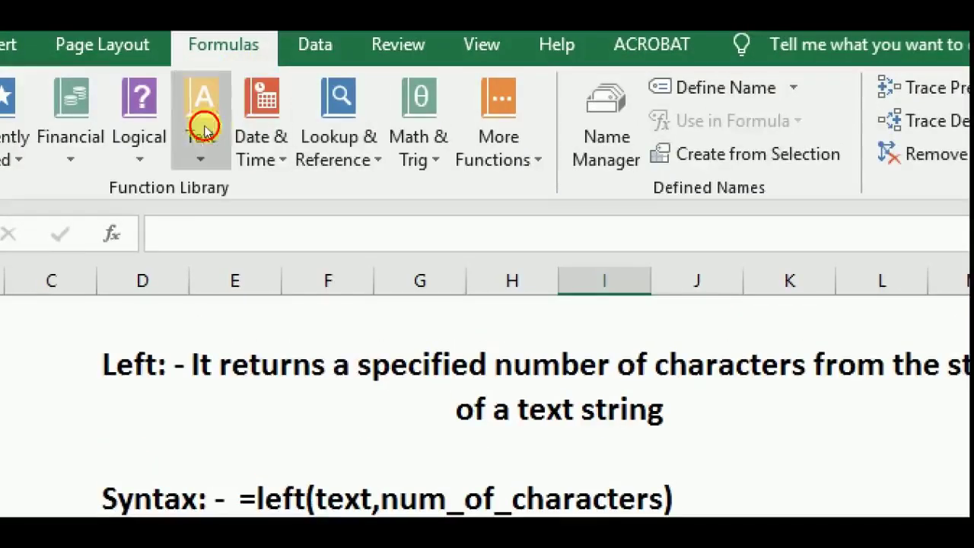
click(203, 130)
scroll(218, 278, down, 3)
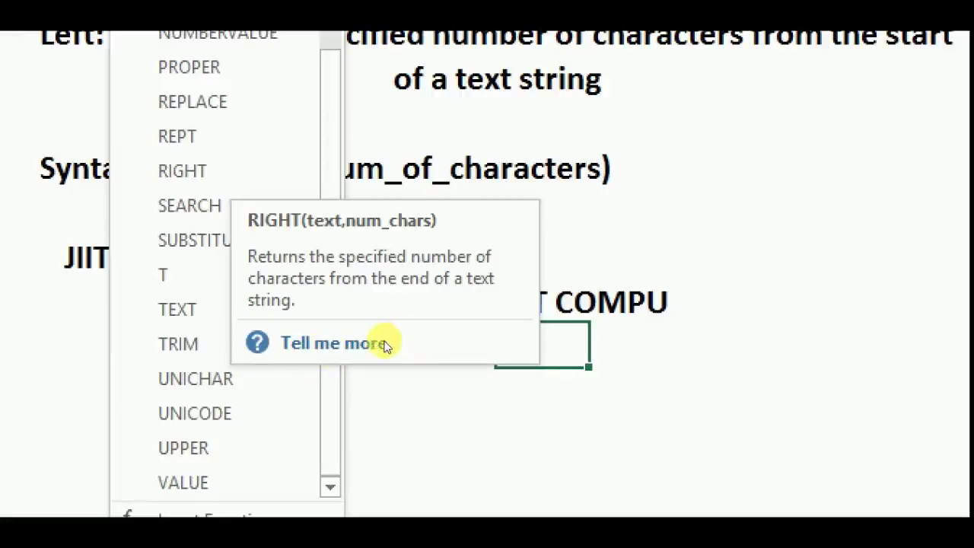
- Replace 'left' with 'right' in the syntax line
key(Escape)
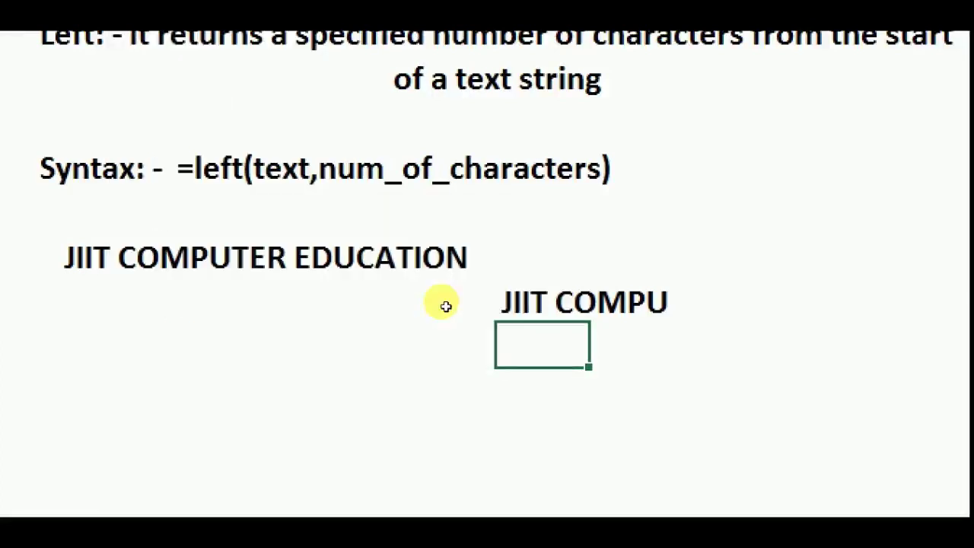
key(Up)
key(Up)
key(Up)
key(Left)
key(Left)
key(Left)
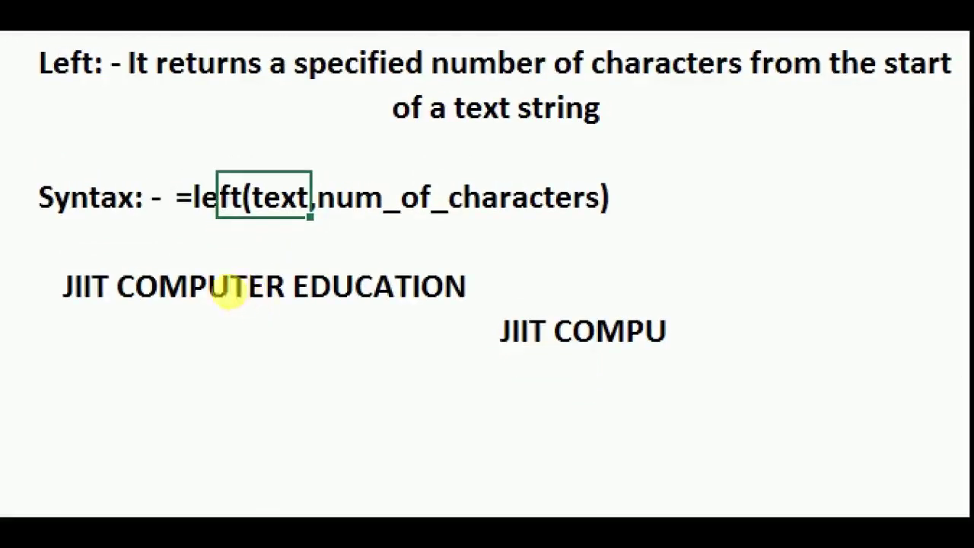
key(Left)
key(Left)
drag(233, 298, 259, 297)
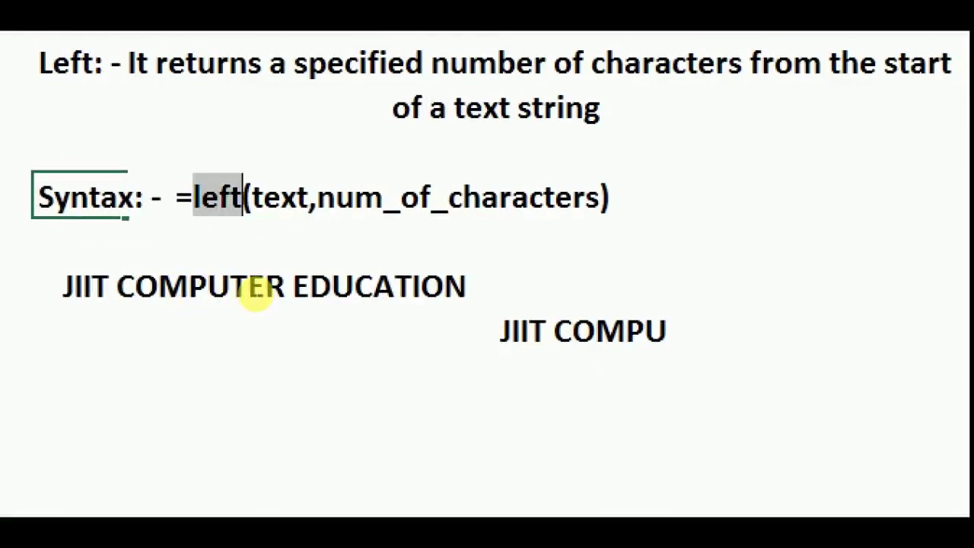
text(right)
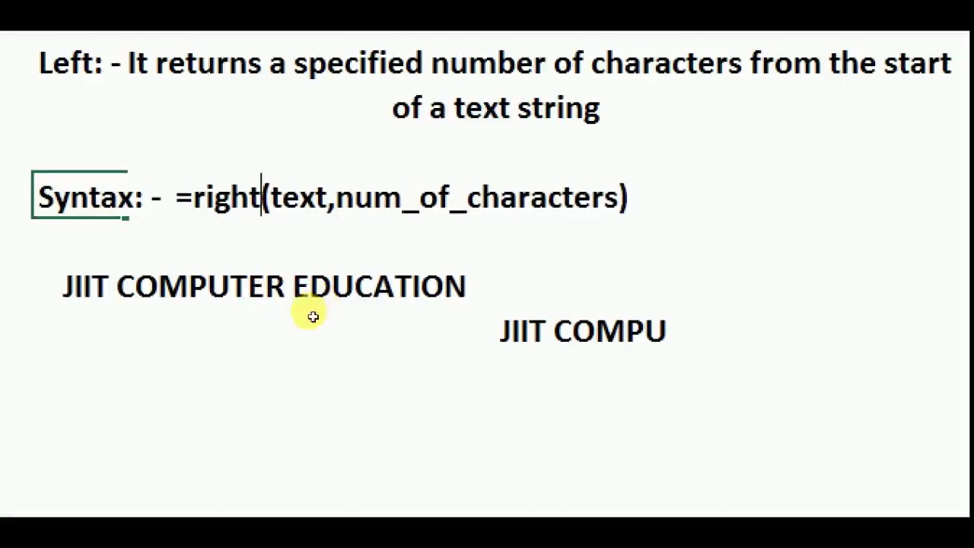
click(316, 318)
- Enter =RIGHT(D6,9) below JIIT COMPU, returning EDUCATION
click(392, 391)
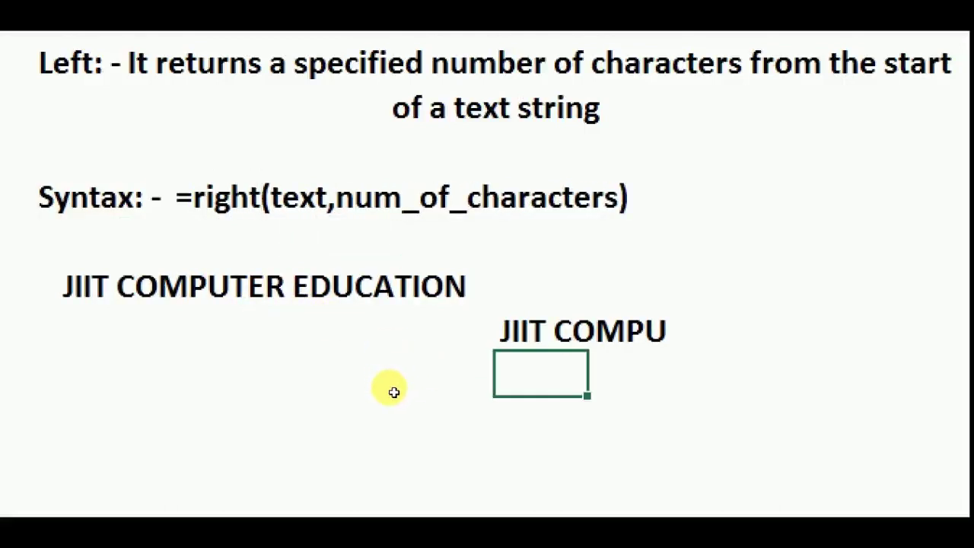
text(=r)
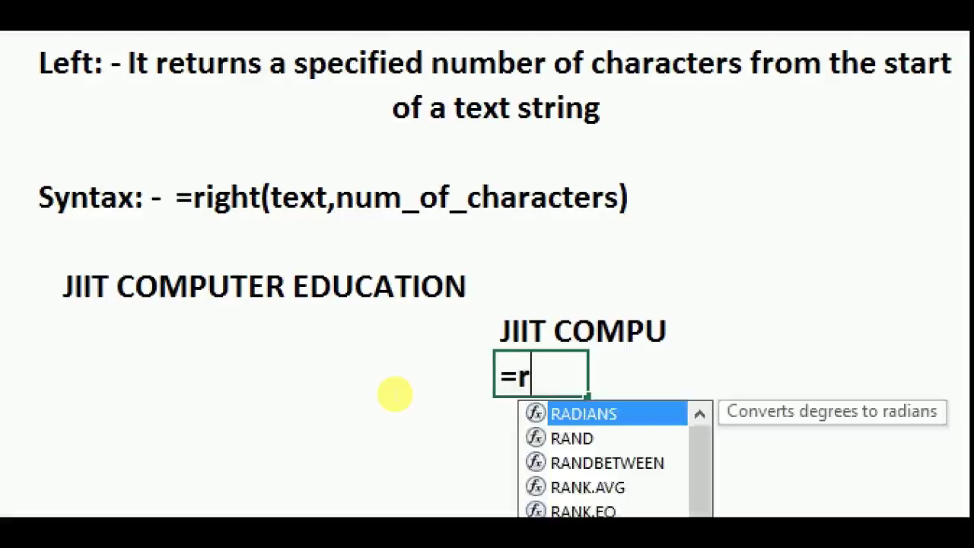
text(ight()
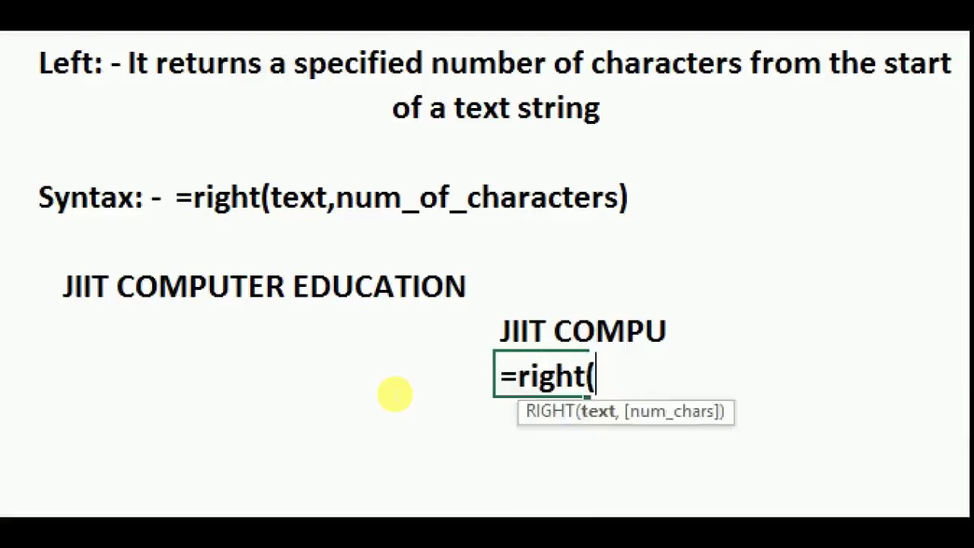
click(232, 338)
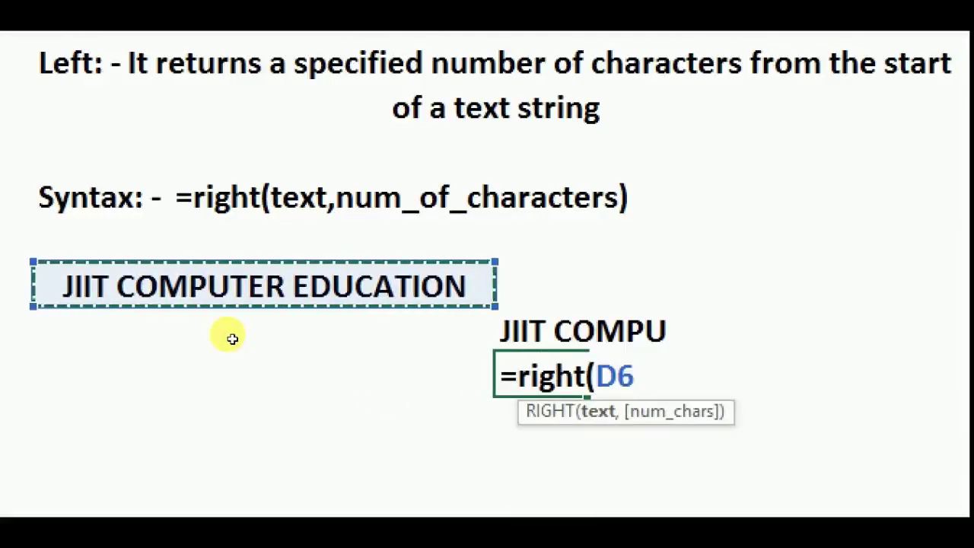
text(,9)
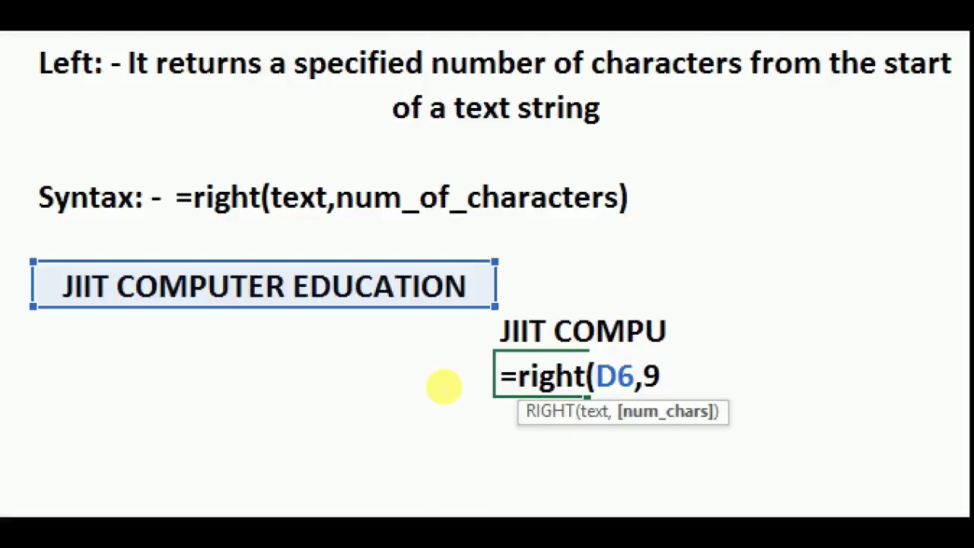
text())
key(Return)
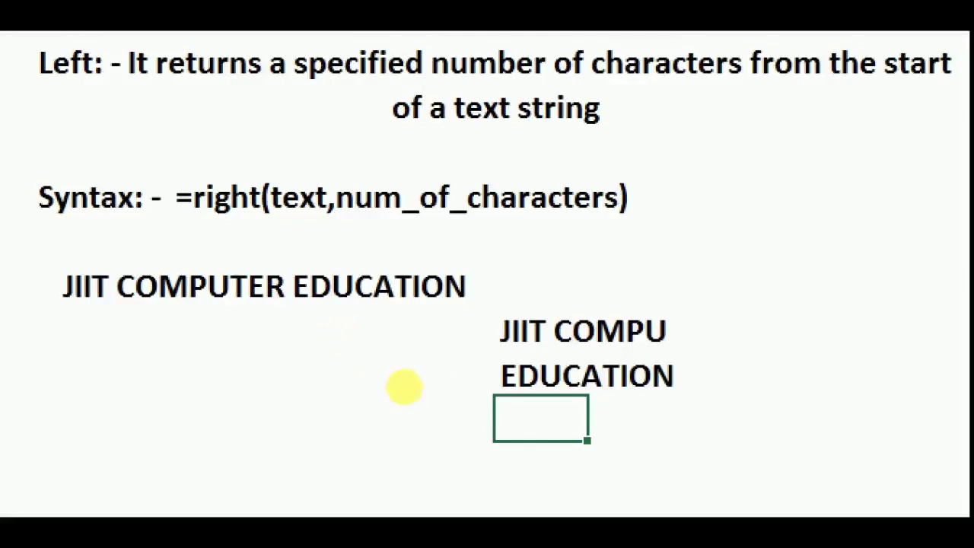
- Change the character count to 5 so it returns ATION
key(Up)
key(F2)
key(Left)
key(shift+Left)
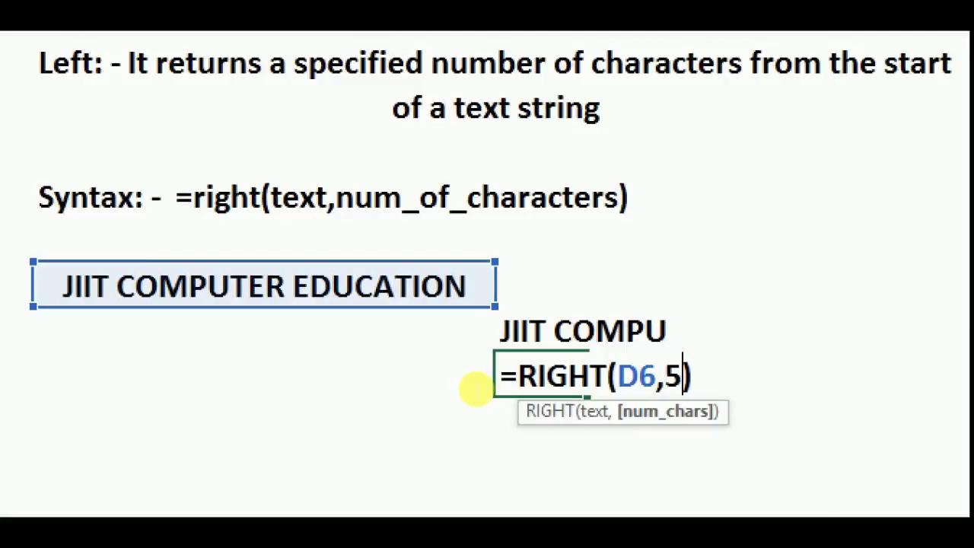
key(Return)
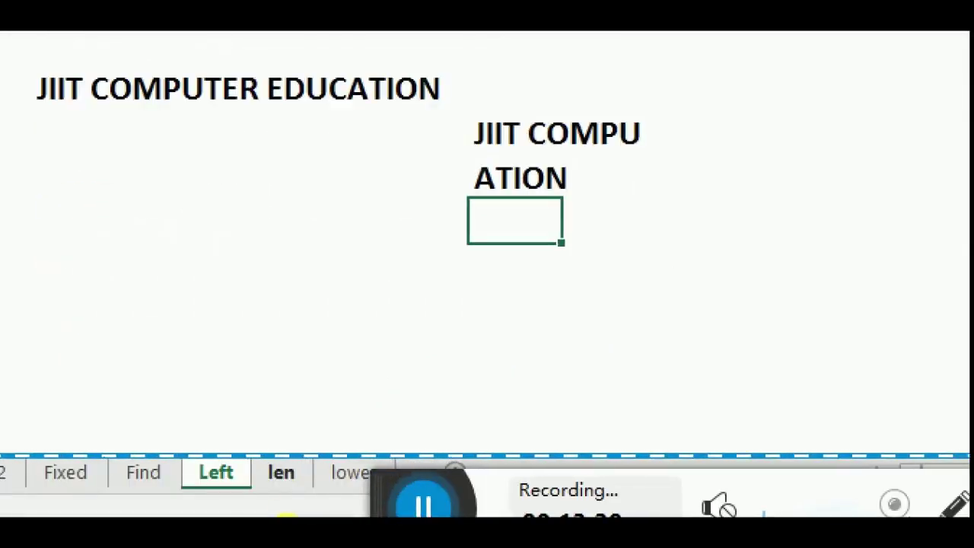
- On the len sheet, enter =LEN(E6) in an empty cell, returning 23
click(280, 473)
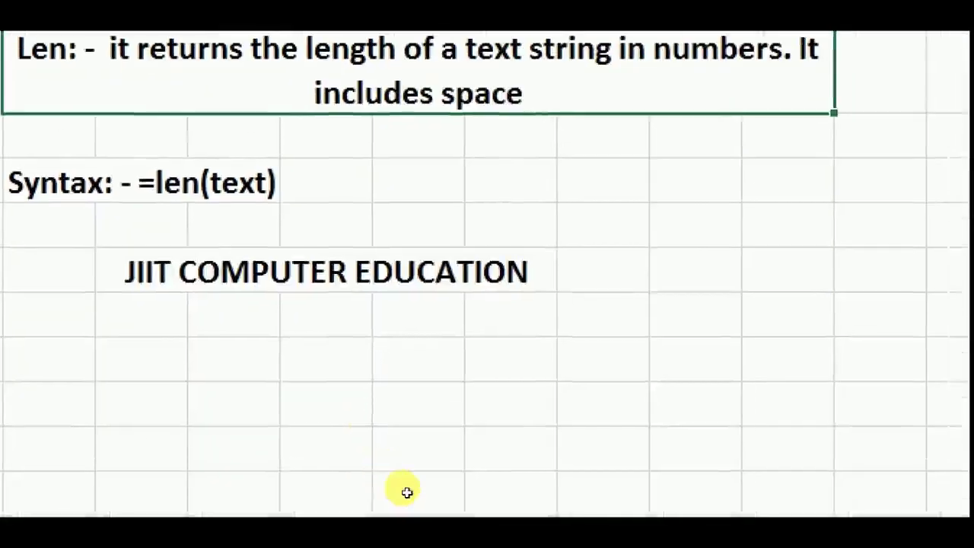
click(641, 328)
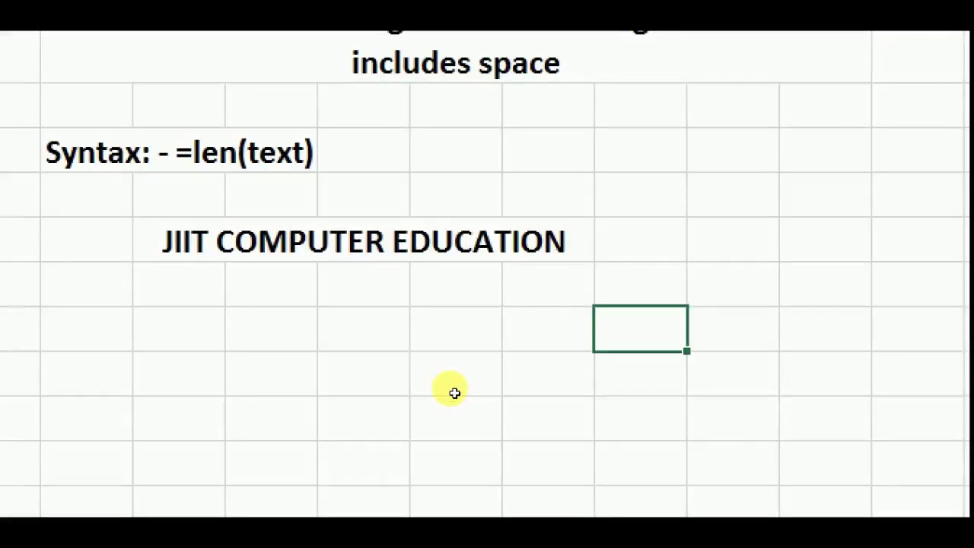
text(=)
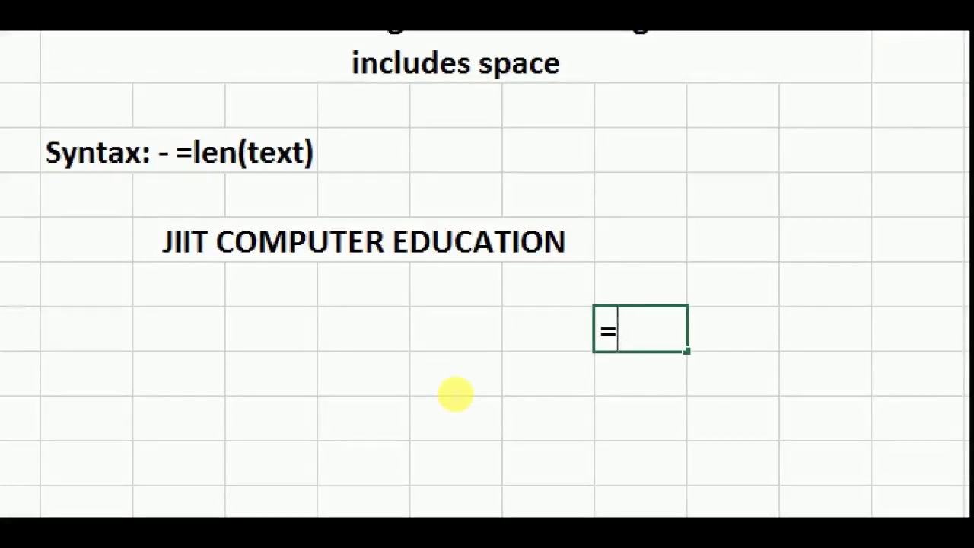
text(len()
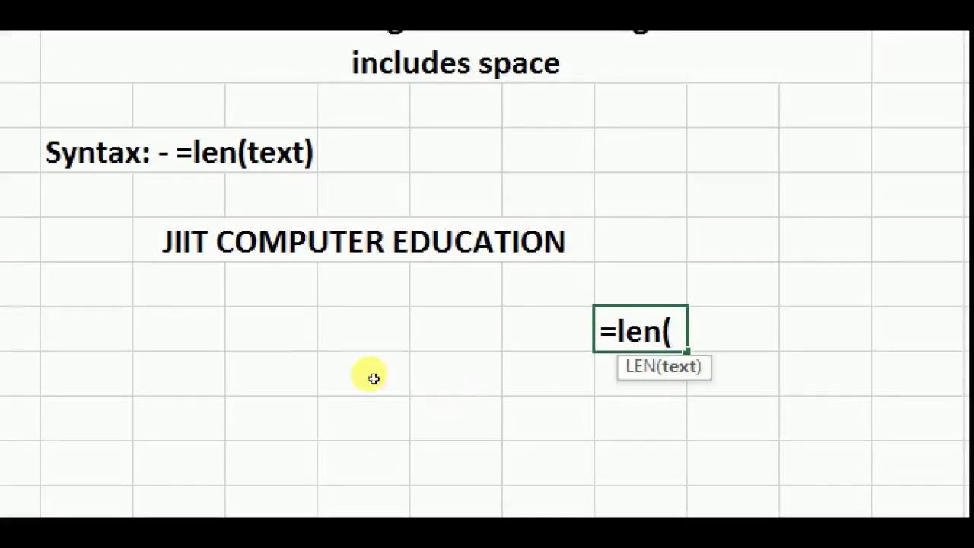
click(274, 251)
text())
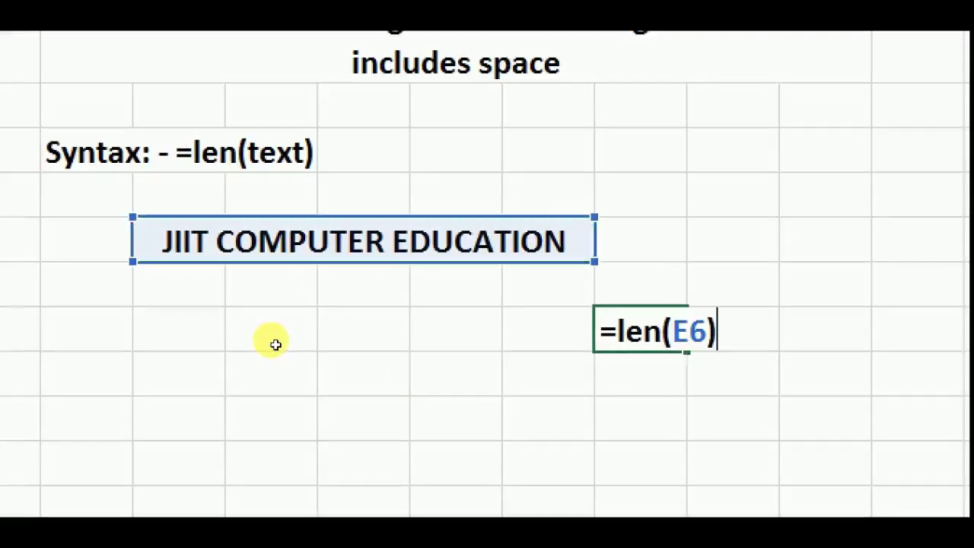
key(Return)
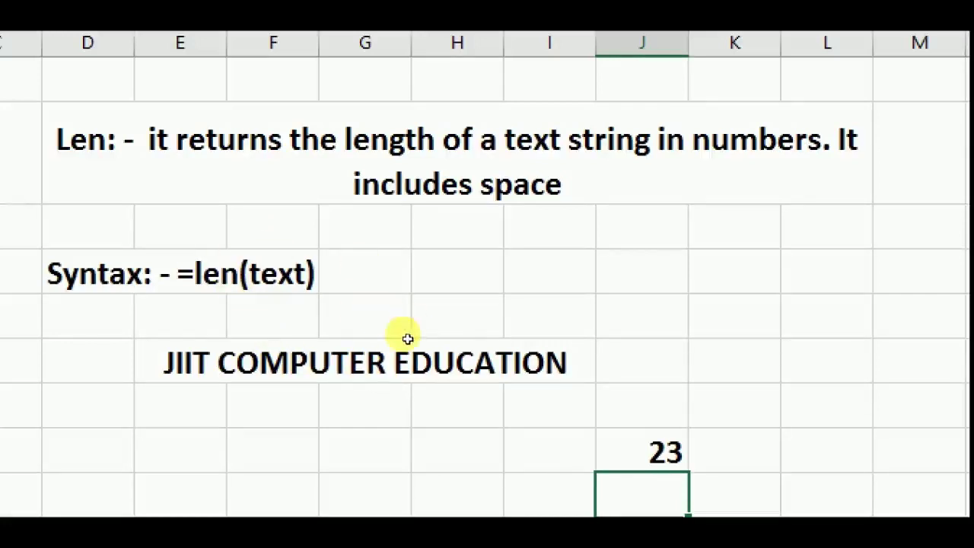
key(Up)
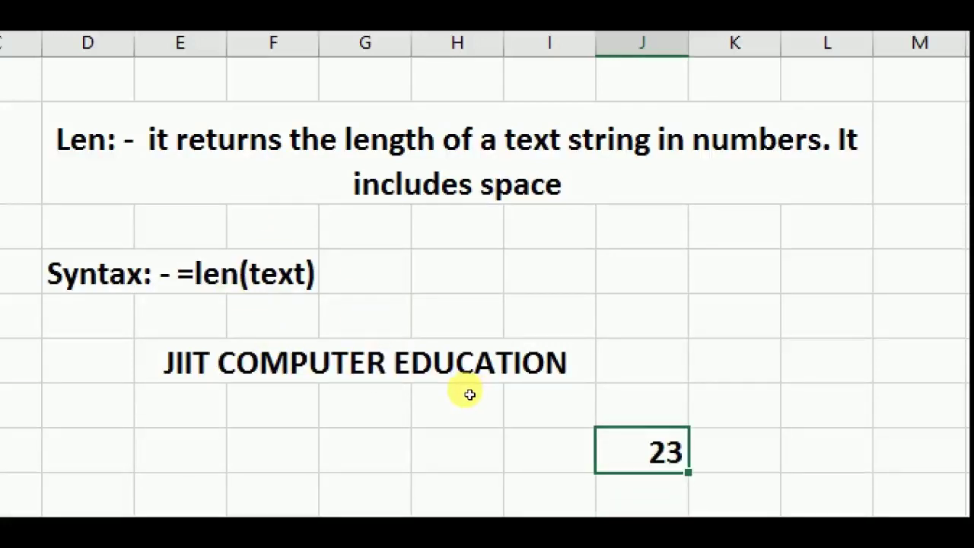
key(F2)
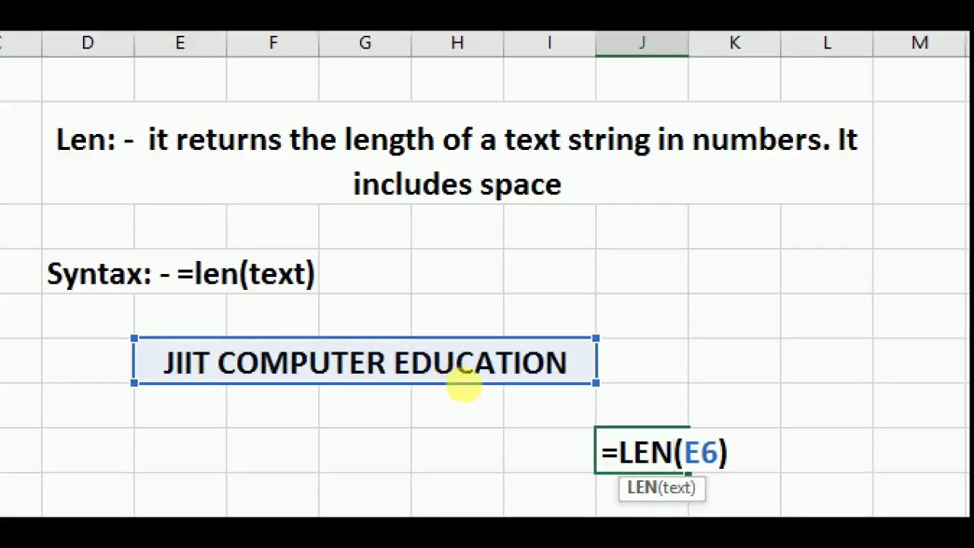
key(Return)
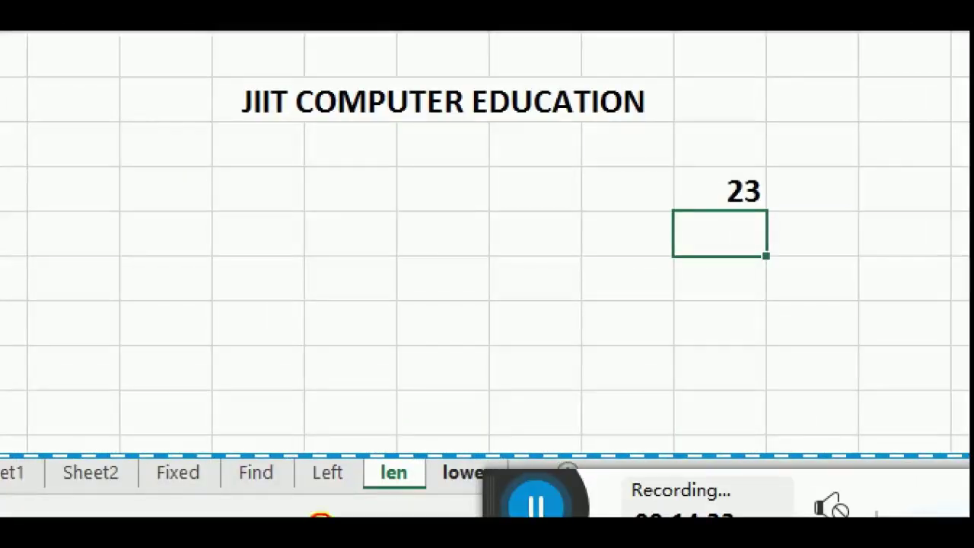
- On the lower sheet, fix the missing space in the JIIT COMPUTER EDUCATION sample
click(463, 472)
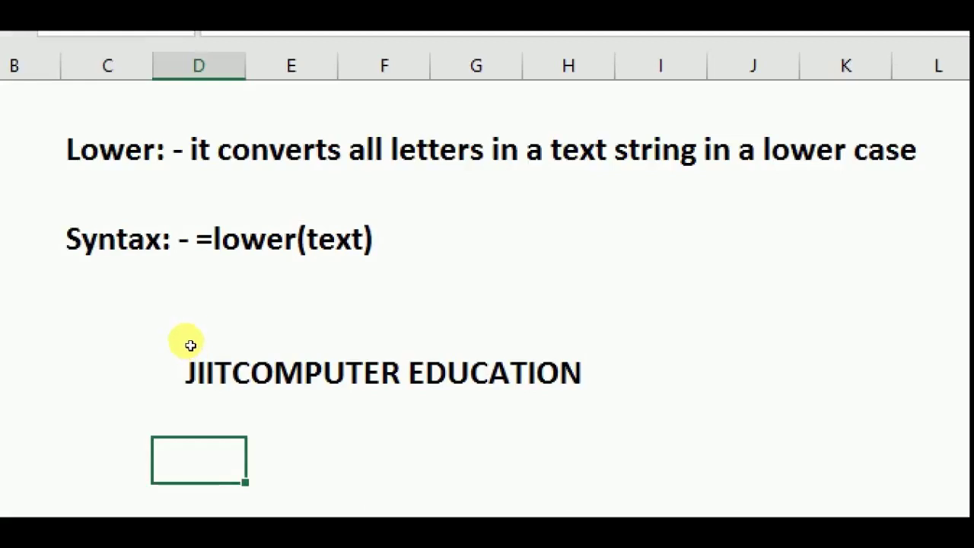
double_click(190, 338)
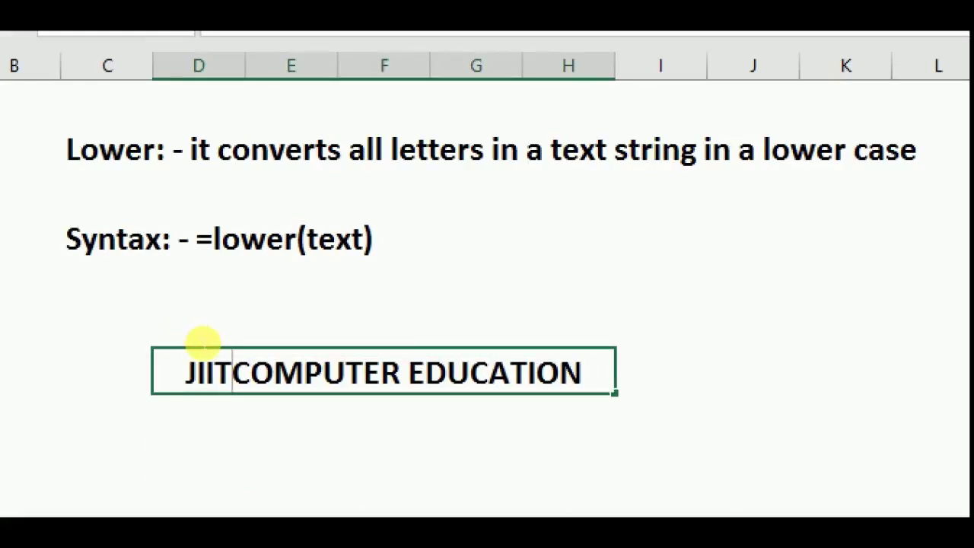
click(217, 311)
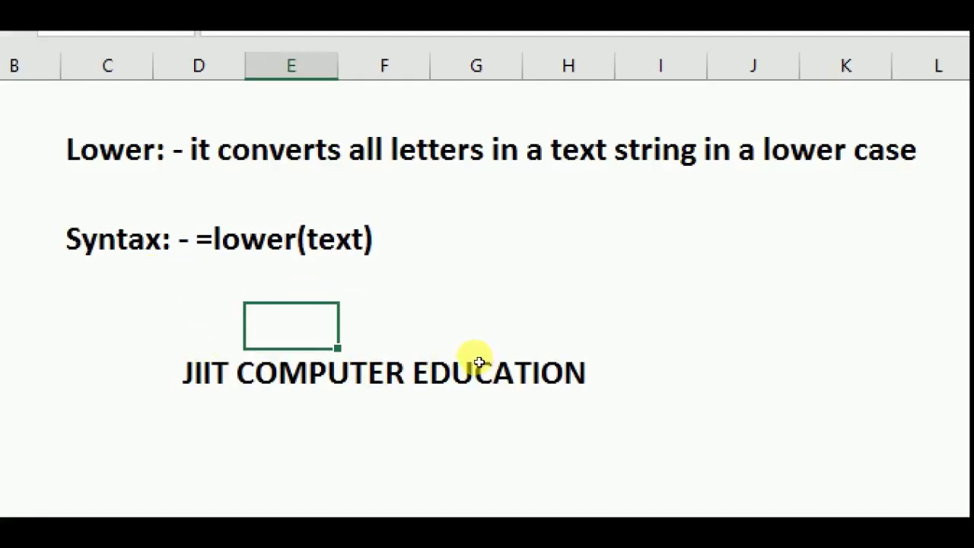
- Enter =lower(D7) in H8, giving jiit computer education
key(Down)
key(Down)
key(Right)
key(Right)
key(Right)
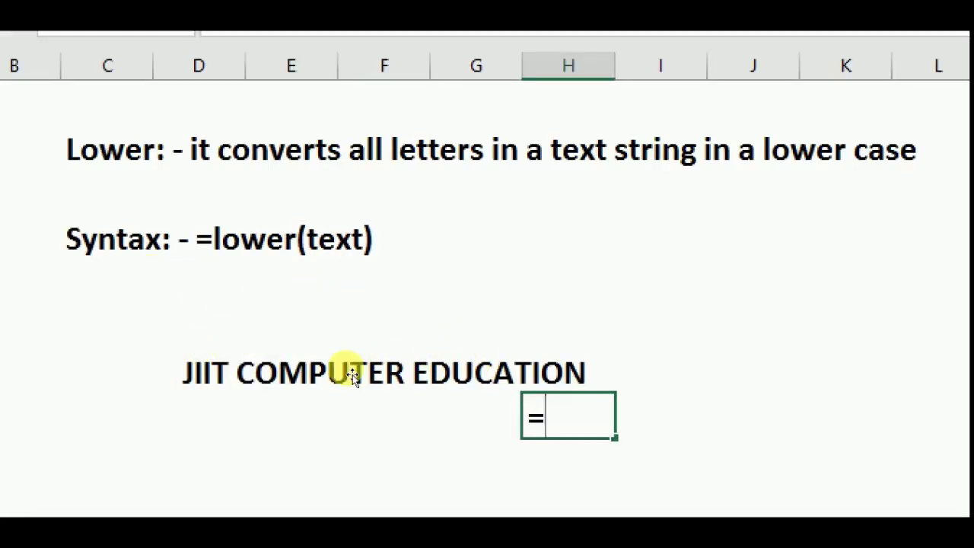
text(lower)
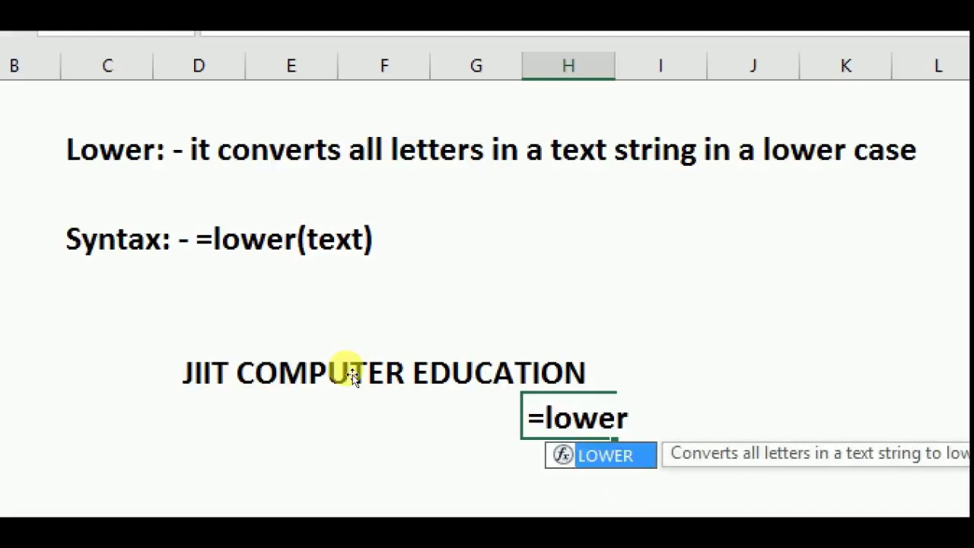
text(()
click(236, 344)
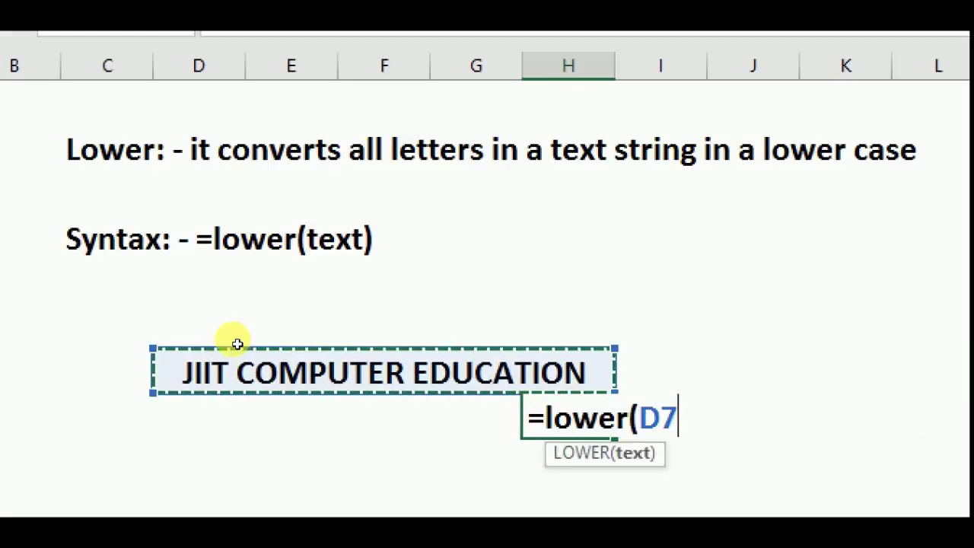
text())
key(Return)
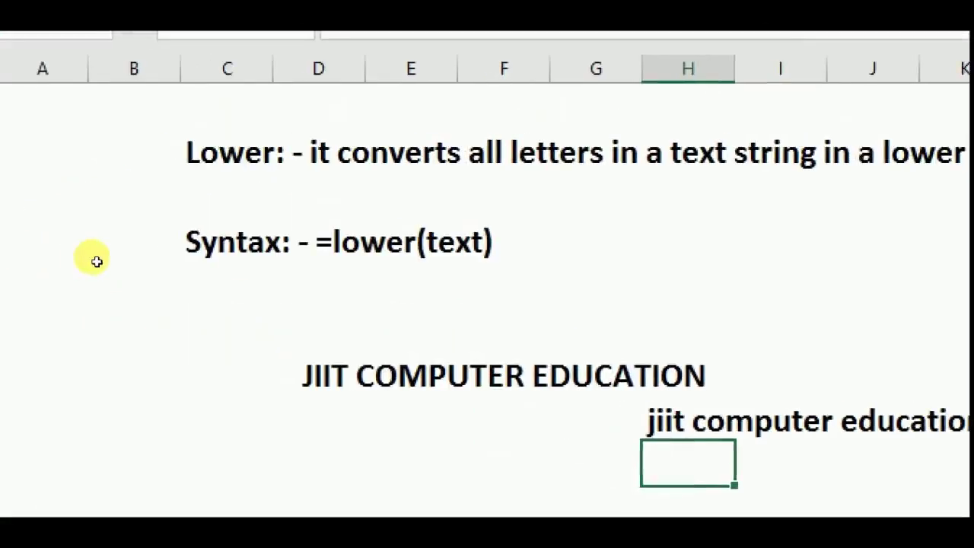
- Type an upper-case description line below the Lower description
key(Up)
key(Up)
key(Up)
key(Left)
key(Left)
key(Left)
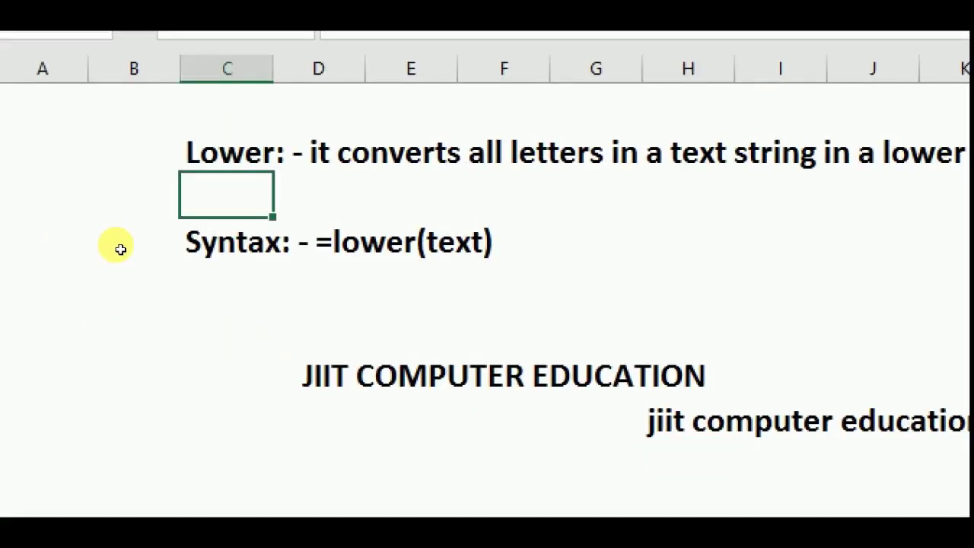
text(upper: it )
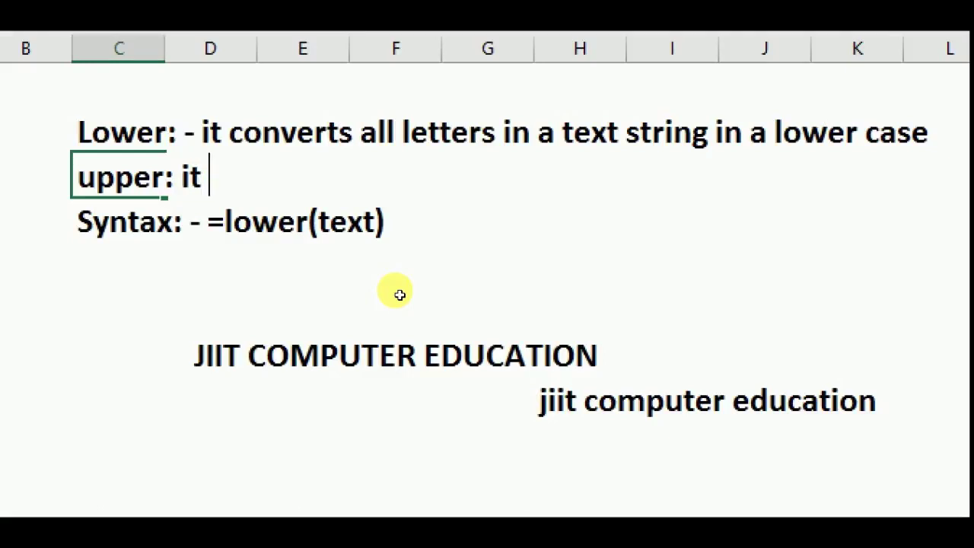
text(converts all letter)
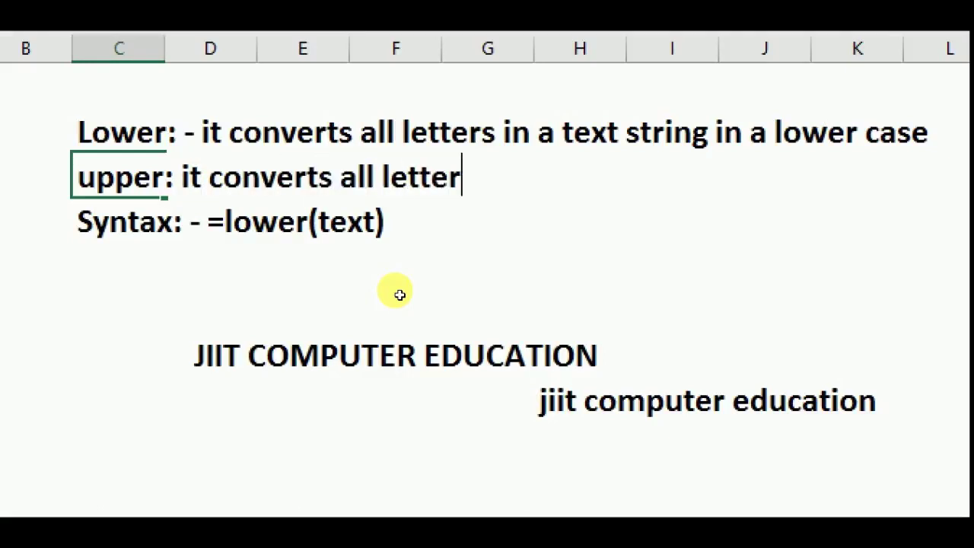
text(s in a text string in a u)
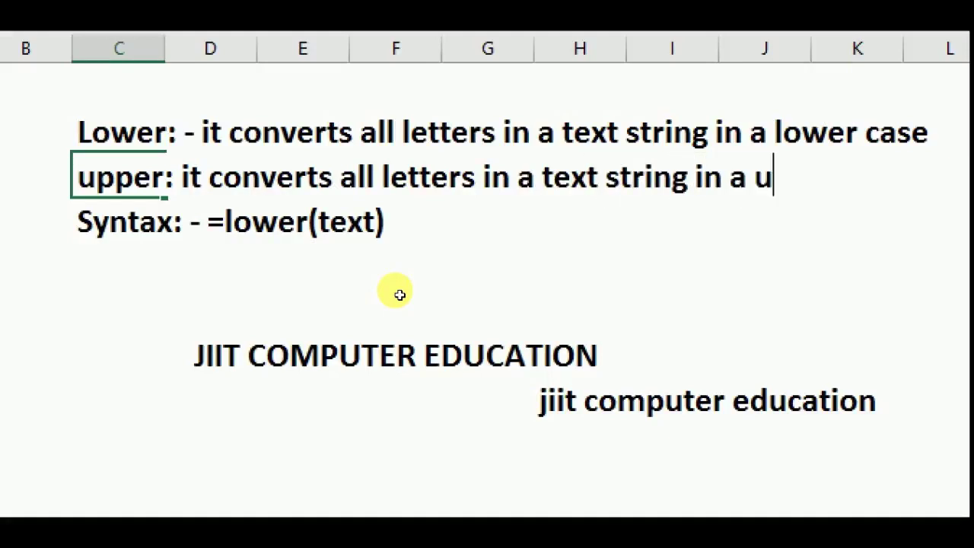
text(pper case)
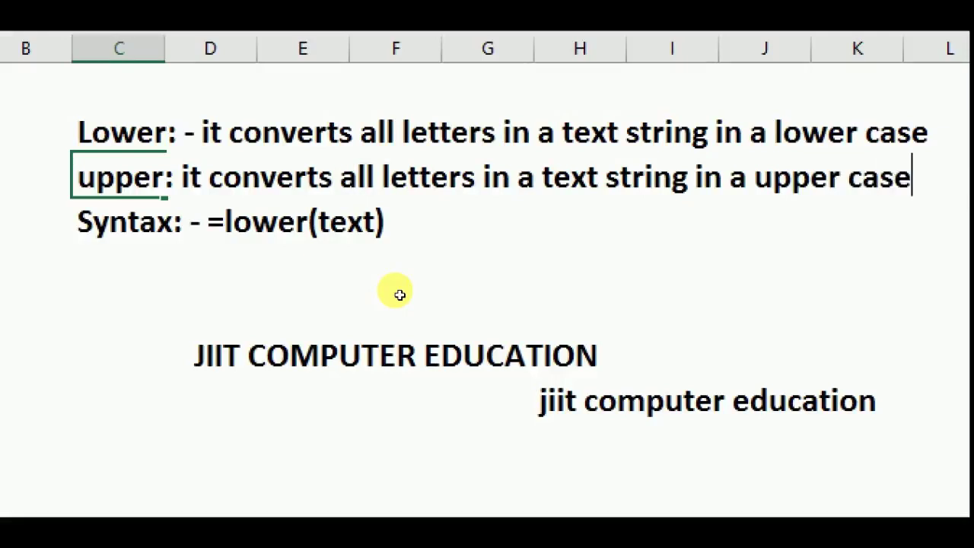
click(394, 287)
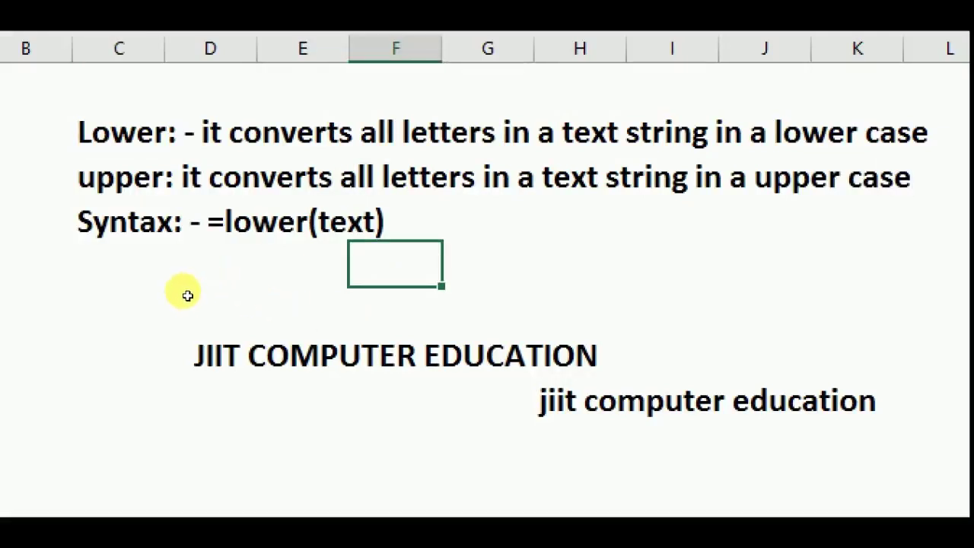
- Copy the Syntax line to the row below and change it to =upper(text)
key(Up)
key(Left)
key(Left)
key(F2)
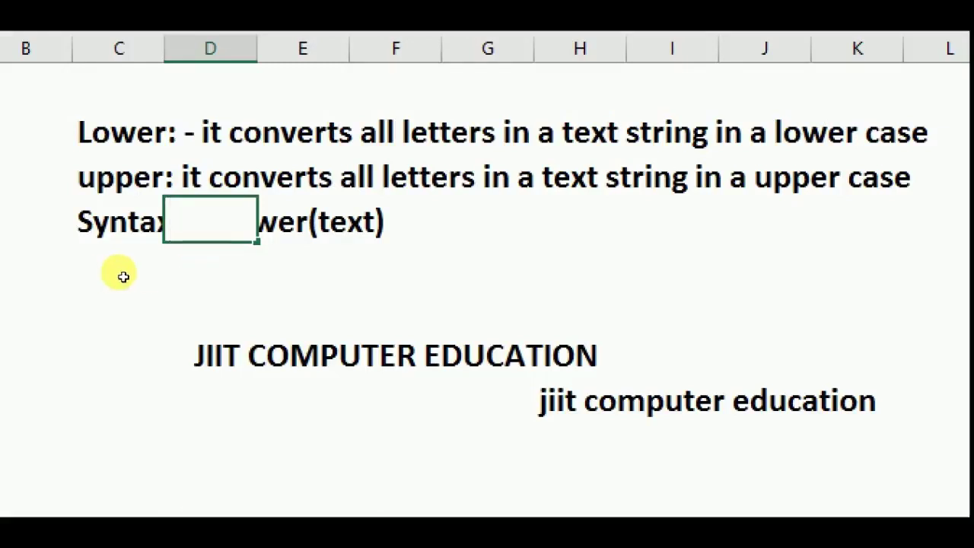
key(Escape)
key(Left)
drag(222, 267, 243, 266)
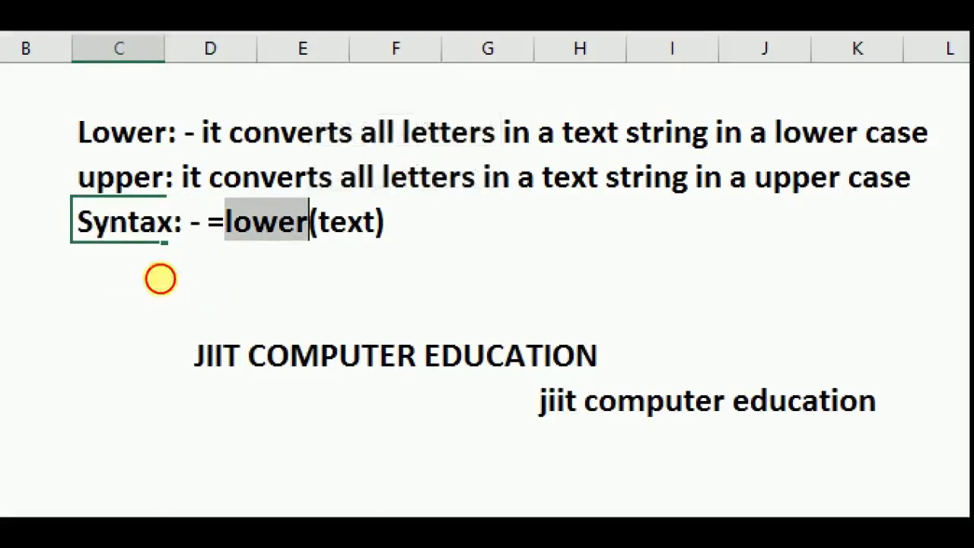
key(Left)
key(Left)
key(Left)
drag(112, 273, 287, 272)
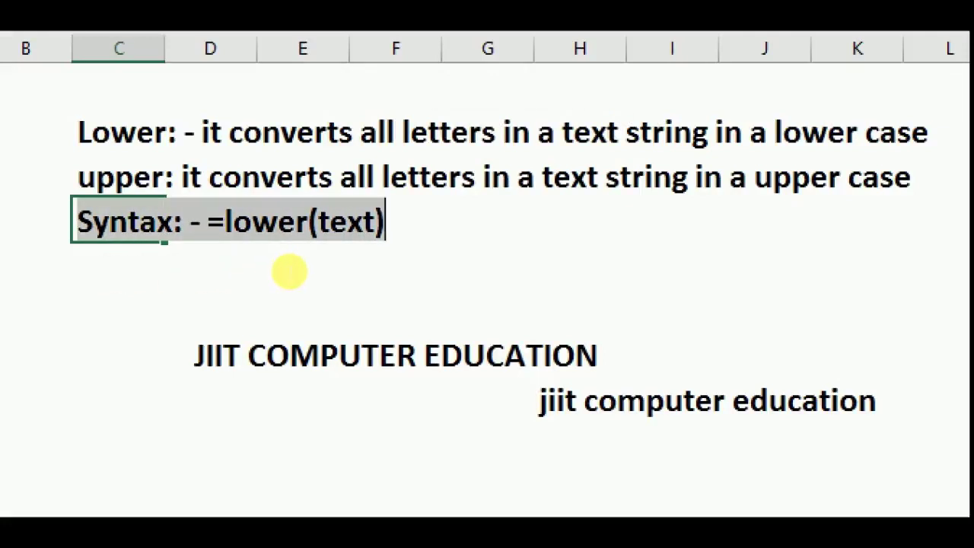
key(Return)
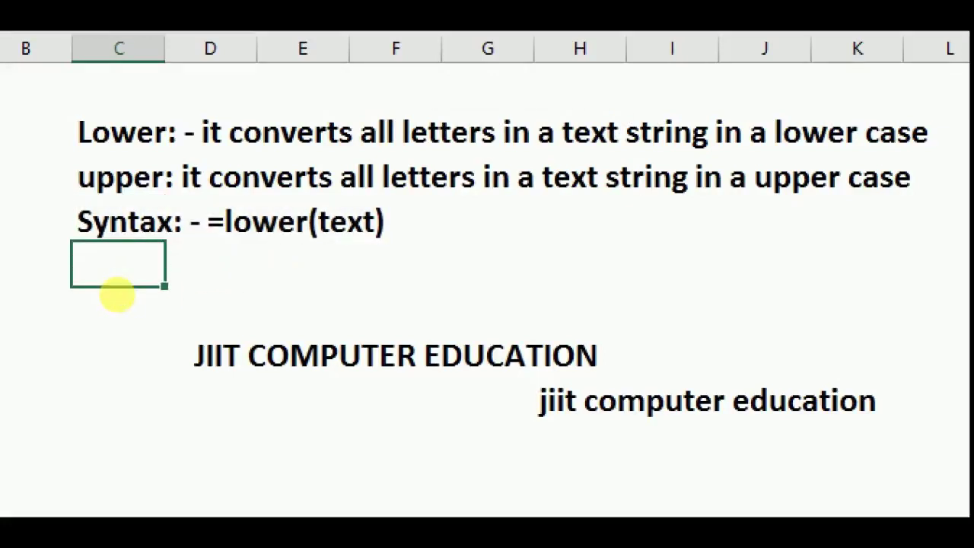
key(ctrl+v)
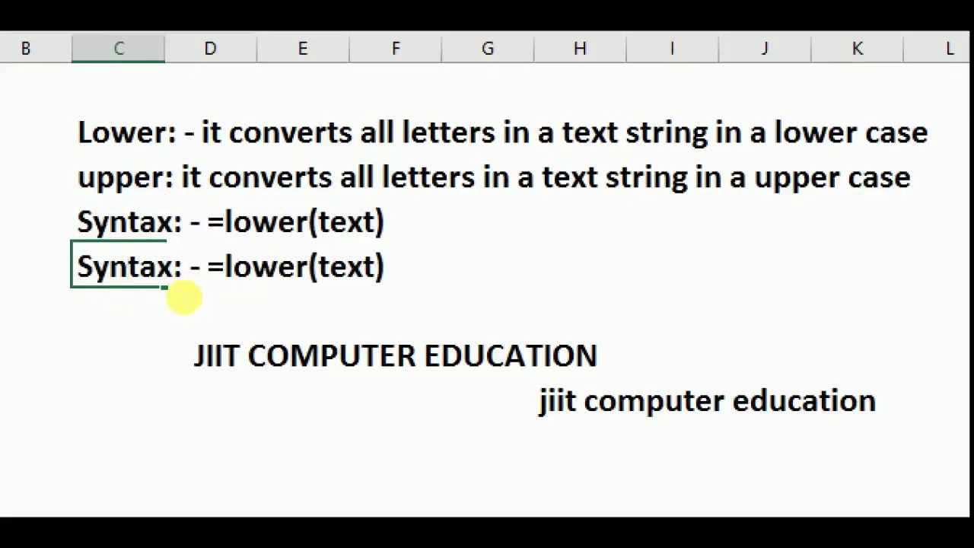
drag(225, 266, 309, 266)
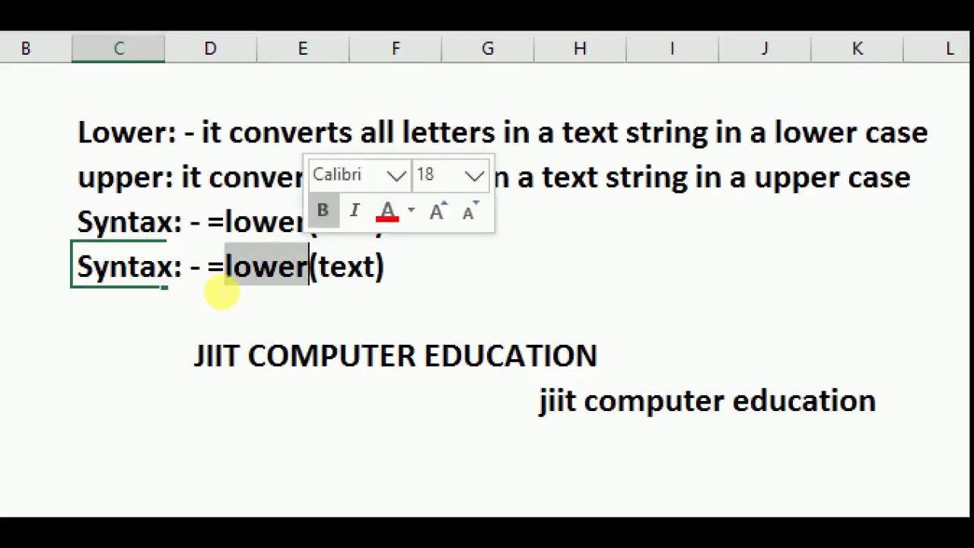
text(uppe)
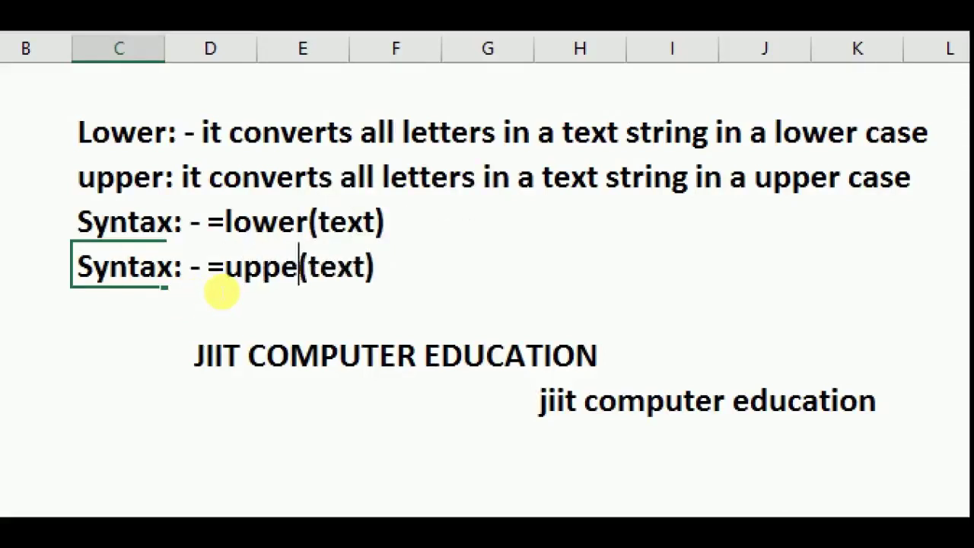
text(r)
key(Return)
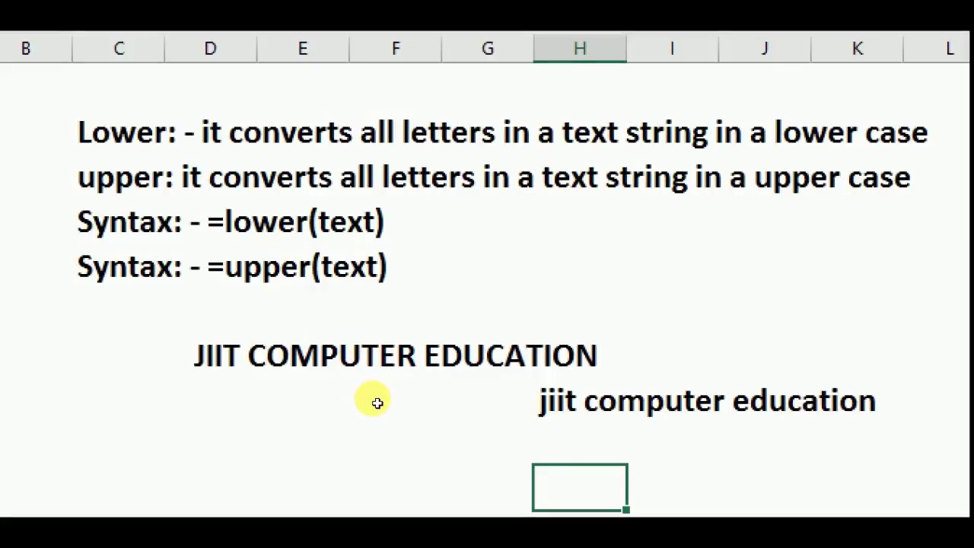
- Enter =UPPER(H8:K8) in H9 to show 'JIIT COMPUTER EDUCATION' in capitals, then open the Text functions list
key(Up)
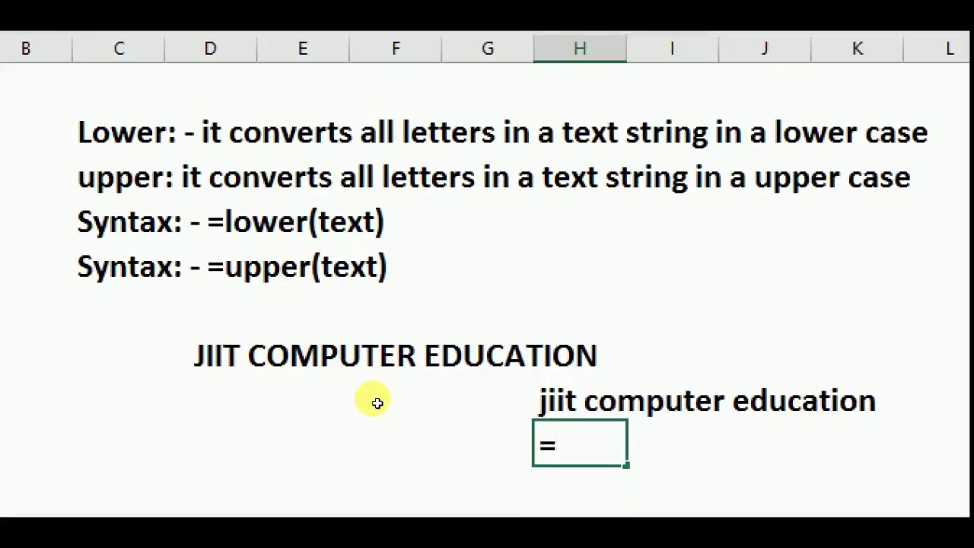
text(upp)
key(Tab)
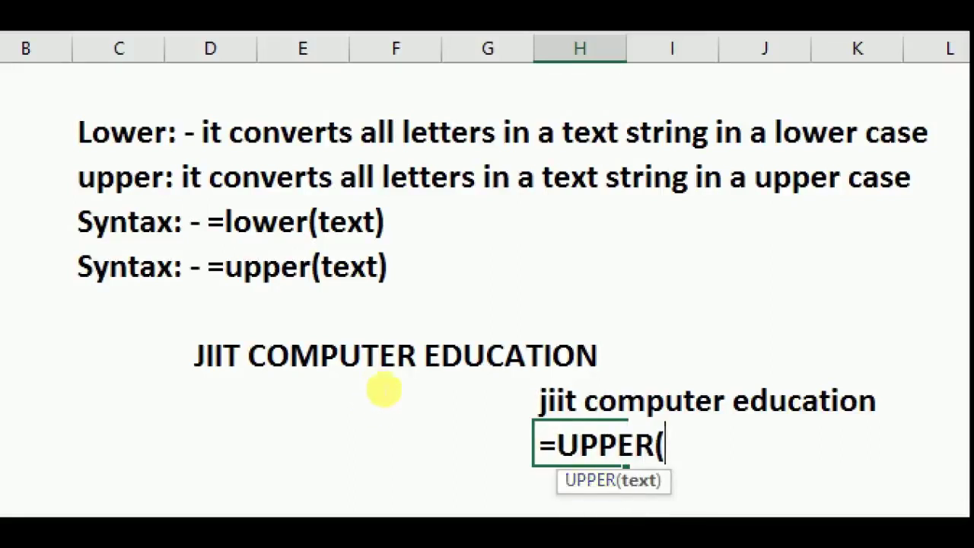
key(Up)
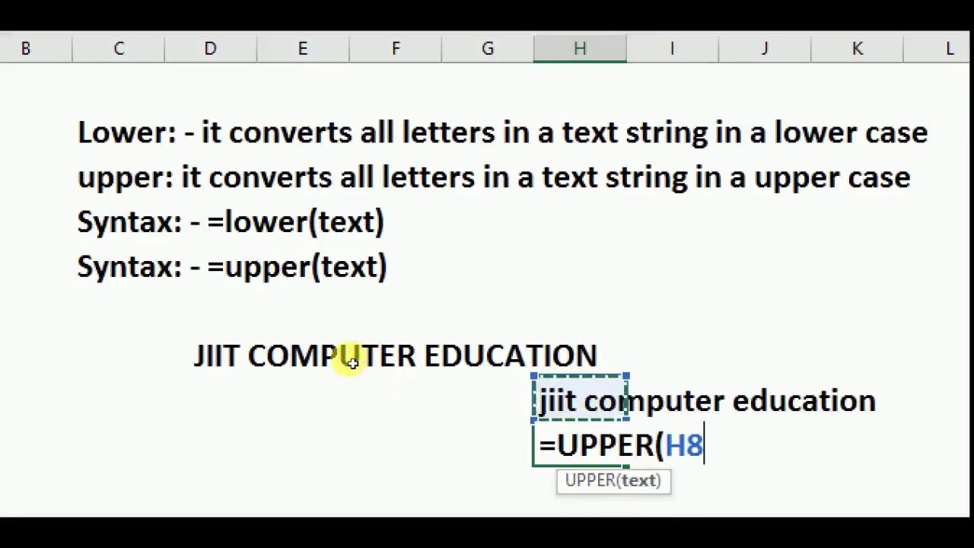
click(353, 363)
drag(352, 363, 402, 367)
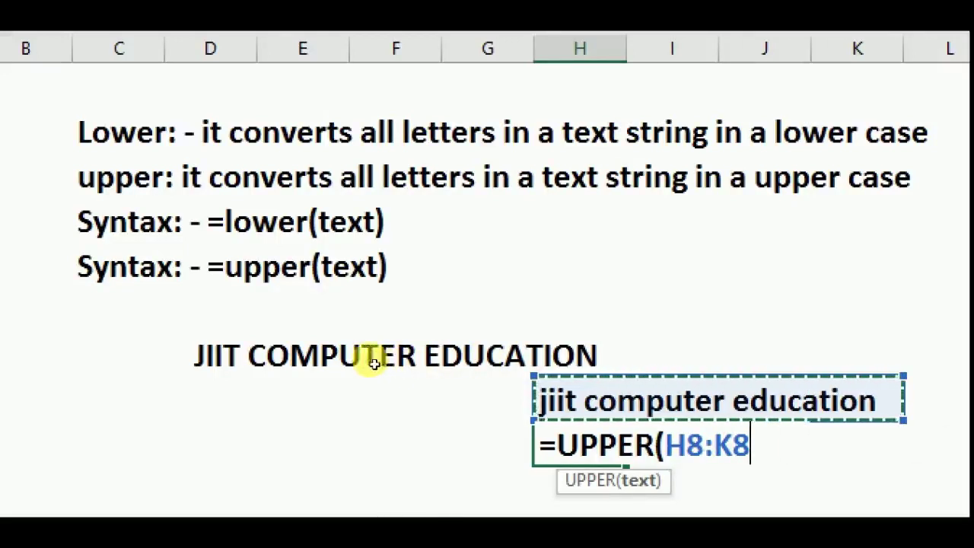
text())
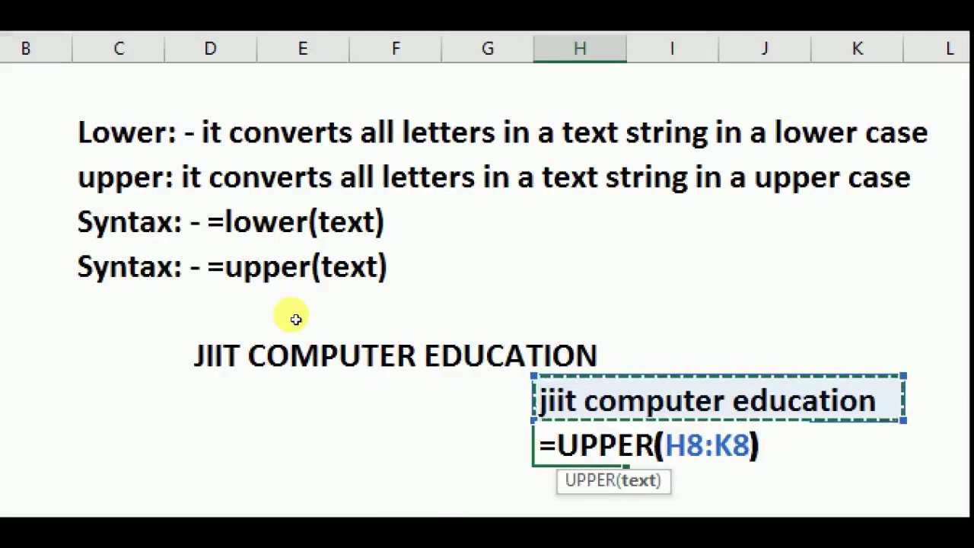
key(Return)
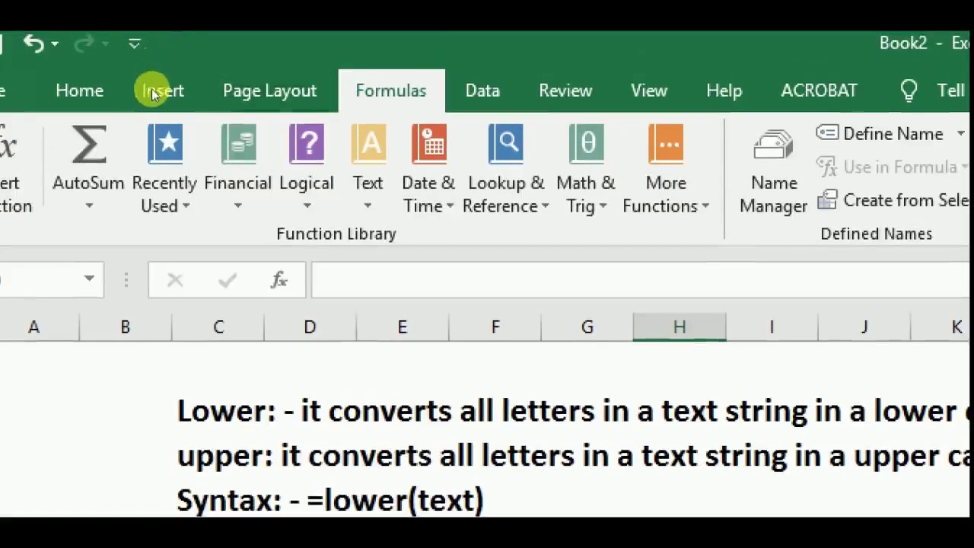
click(368, 163)
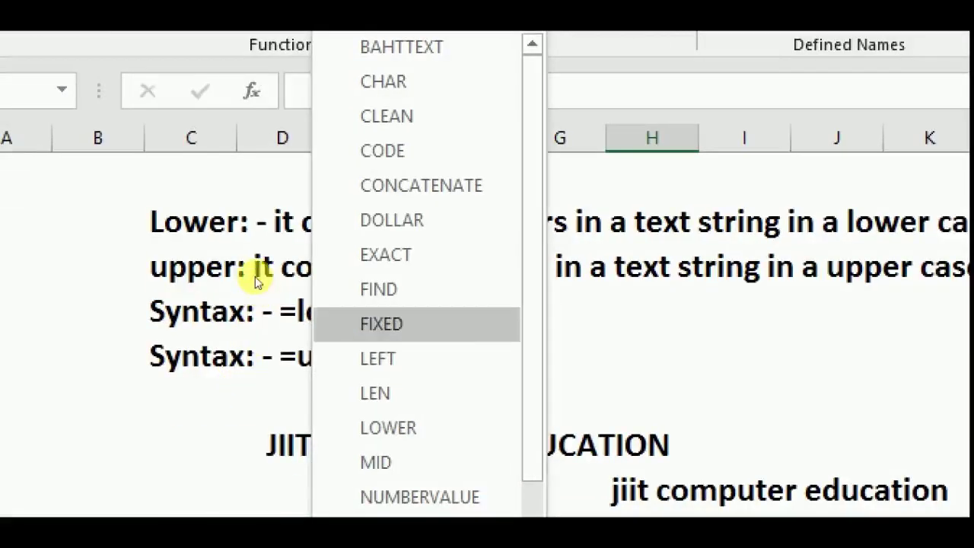